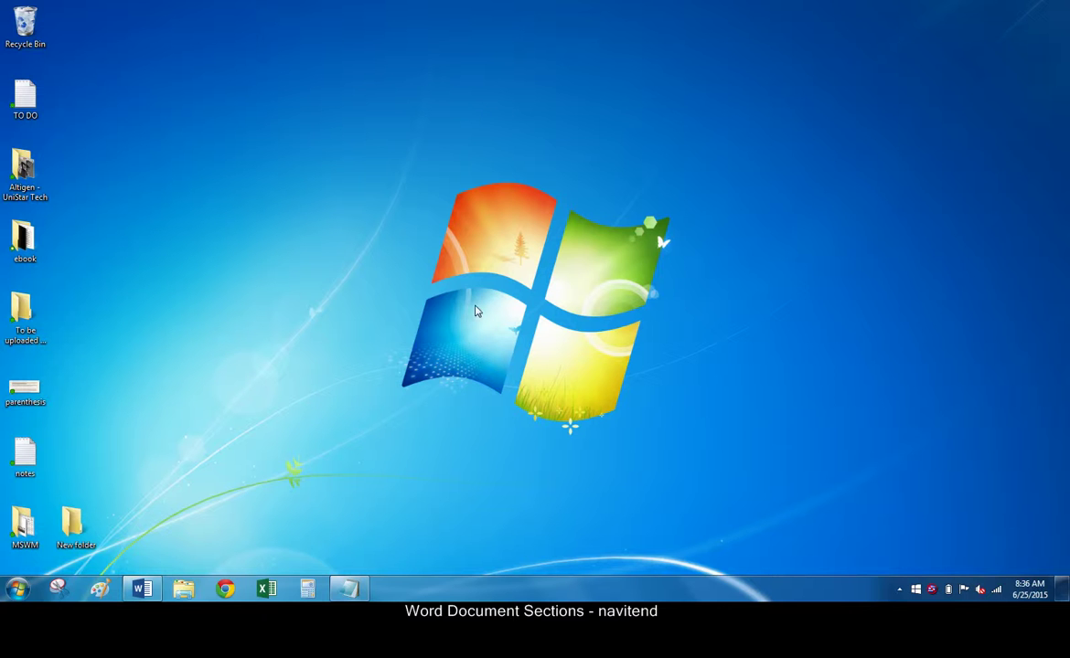
Bring the short-story document window back to the front
left_click(139, 589)
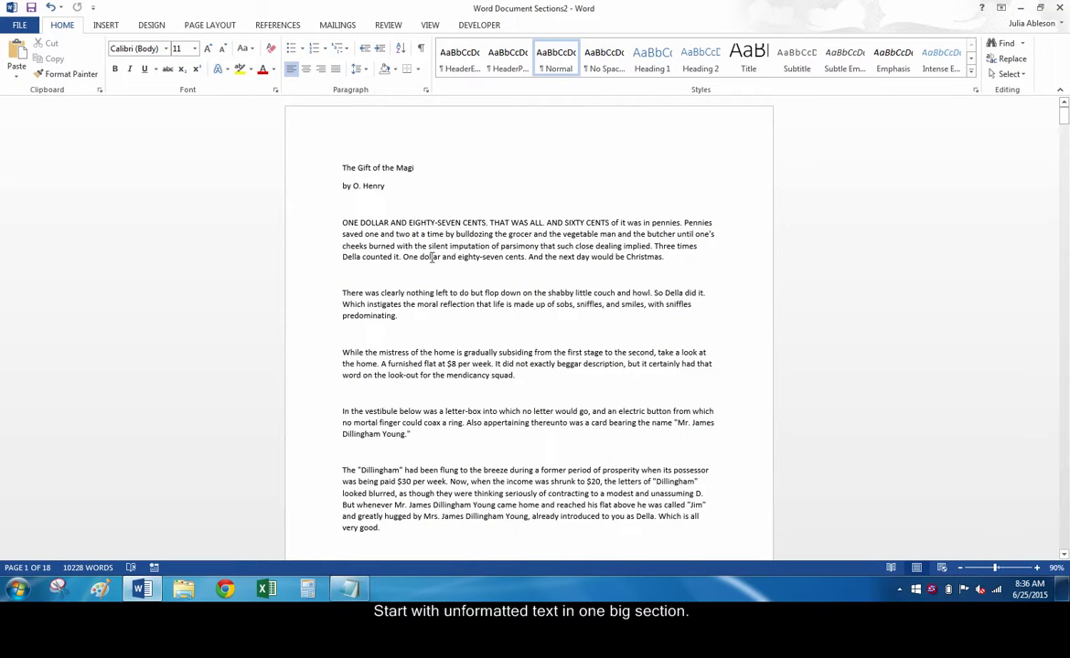
scroll(451, 255, "down", 4)
scroll(475, 255, "down", 3)
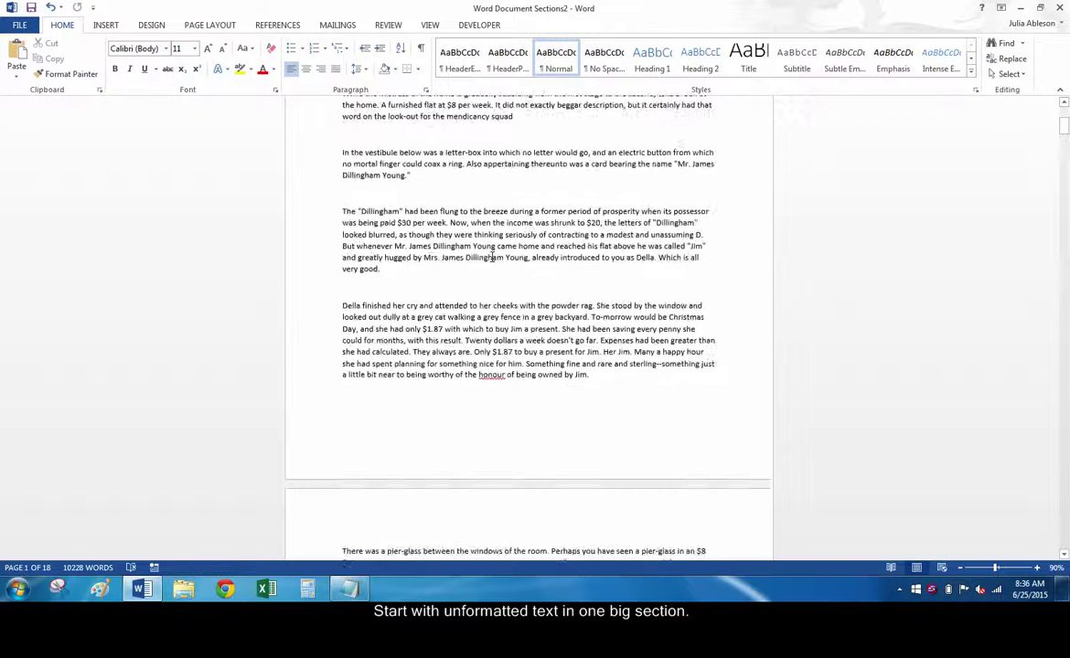
scroll(493, 255, "down", 3)
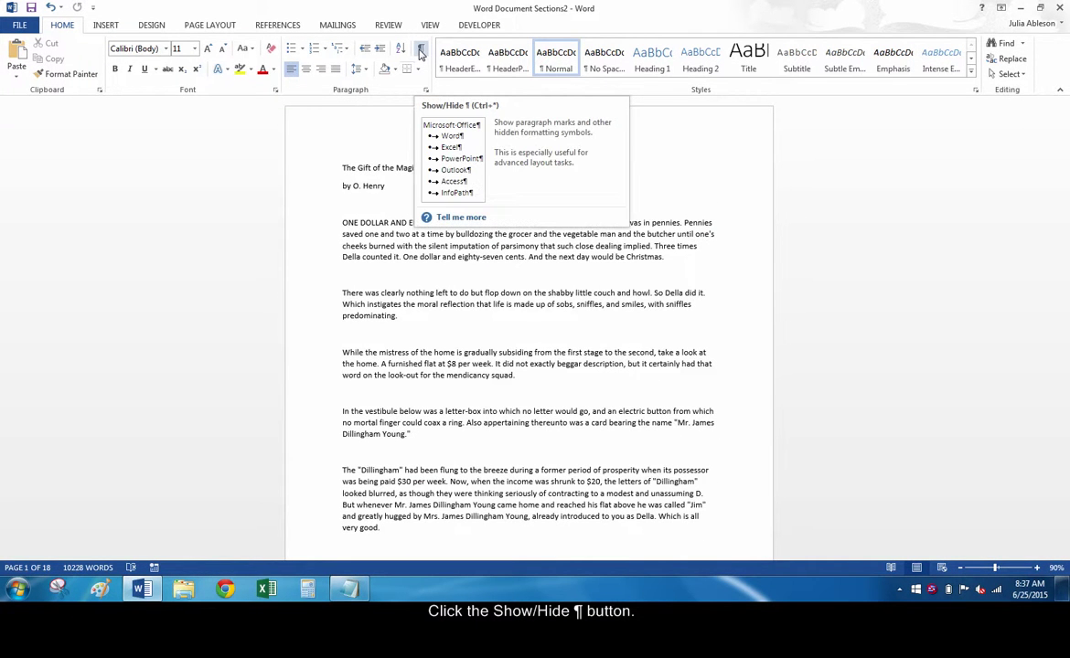
Turn on Show/Hide ¶ and scroll to the end of The Gift of the Magi
left_click(421, 51)
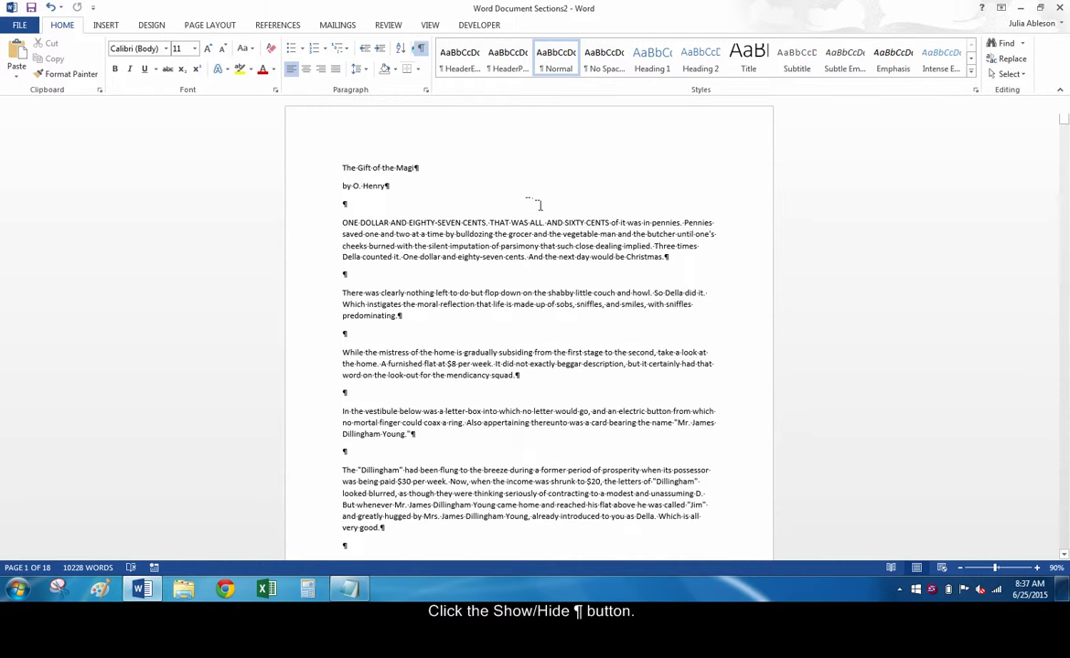
scroll(606, 327, "down", 5)
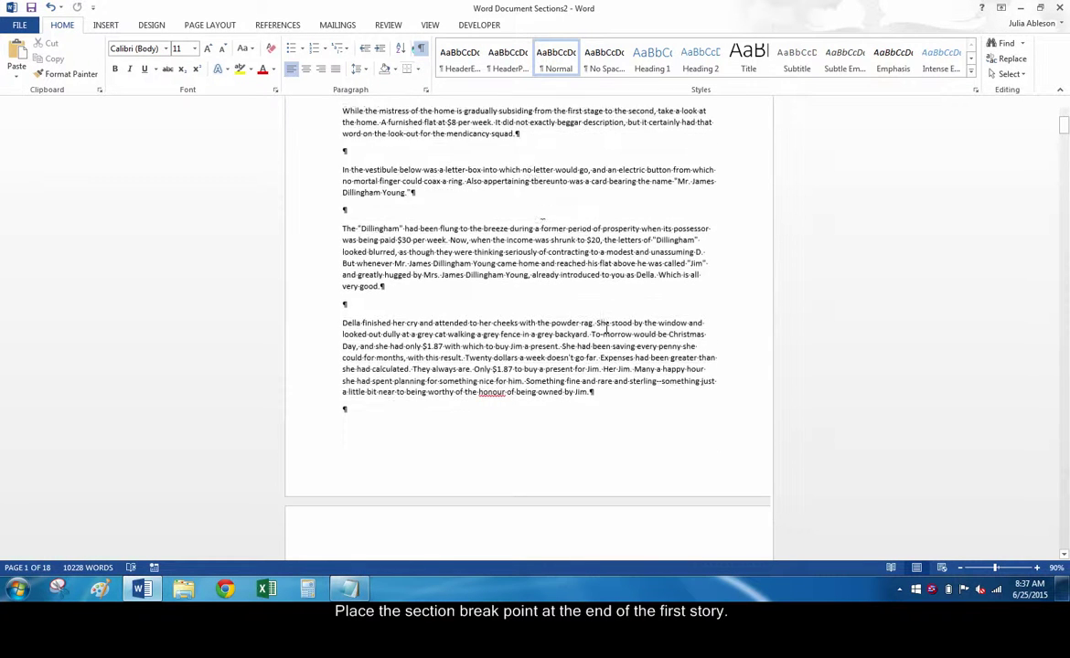
scroll(605, 328, "down", 6)
scroll(605, 328, "down", 5)
scroll(606, 327, "down", 4)
scroll(605, 327, "down", 2)
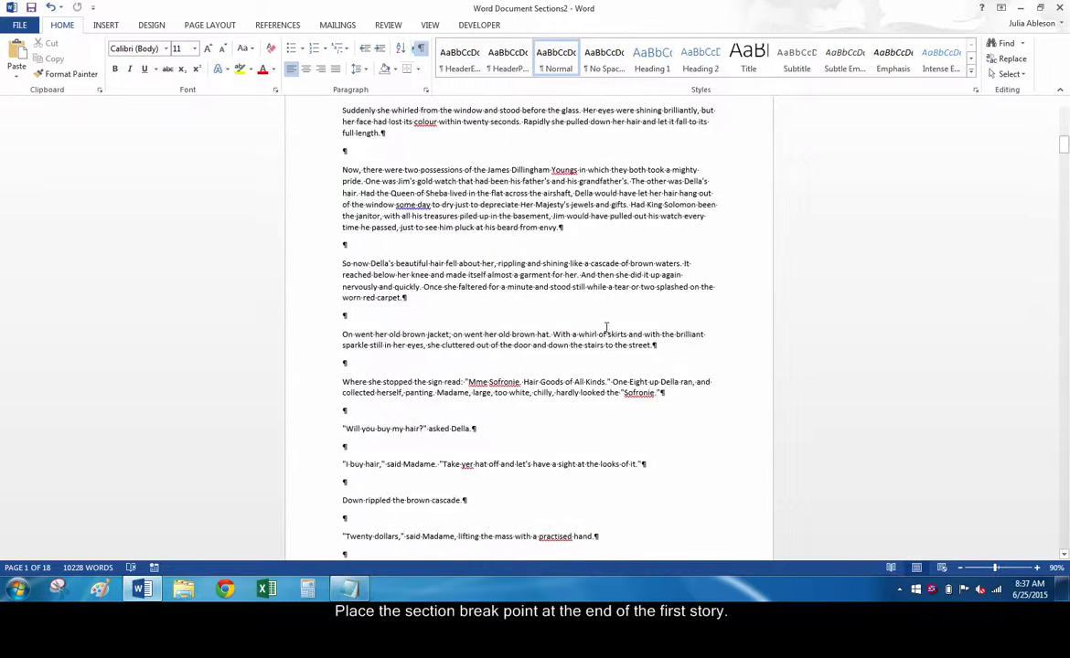
scroll(605, 327, "down", 1)
scroll(605, 327, "down", 3)
scroll(606, 327, "down", 1)
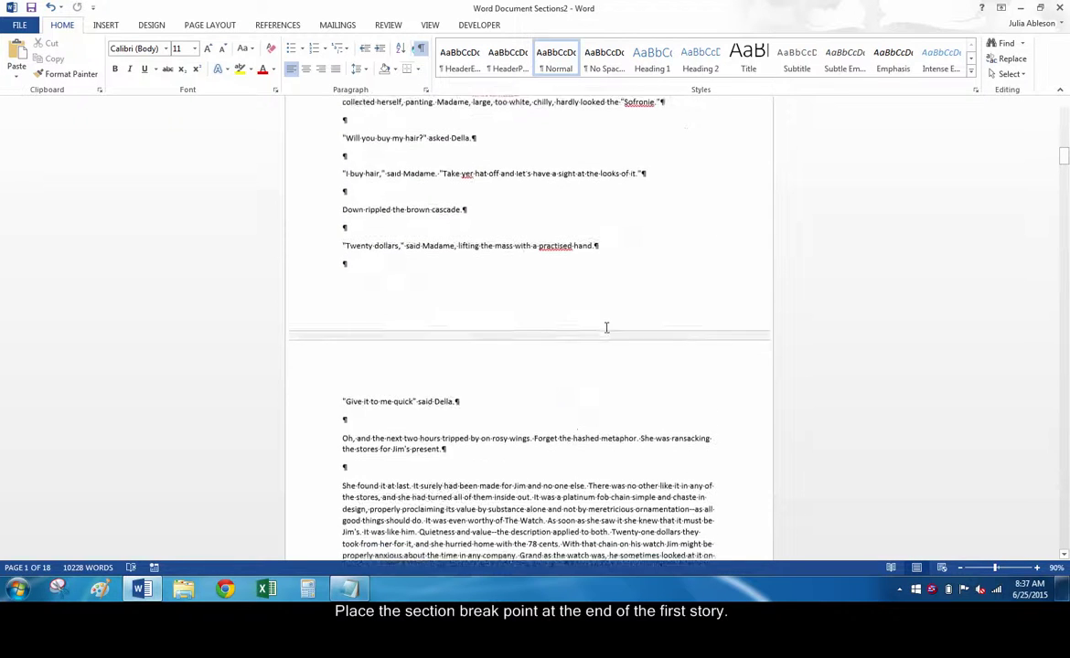
scroll(605, 328, "down", 3)
scroll(605, 328, "down", 4)
scroll(605, 328, "down", 8)
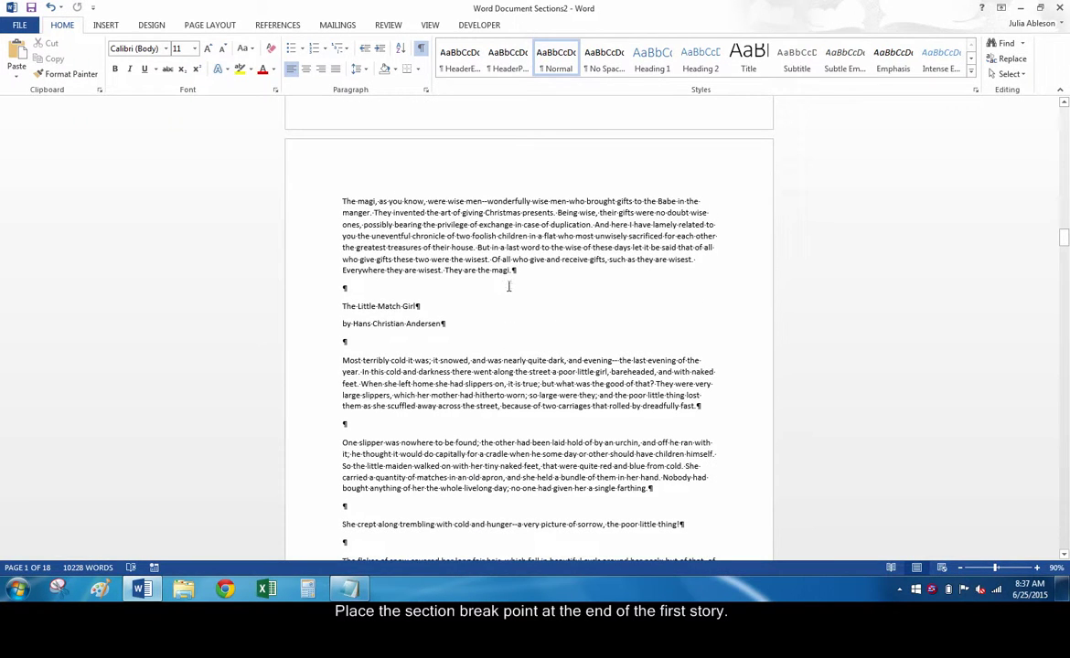
Insert a Next Page section break after 'magi.' so The Little Match Girl starts a new page
left_click(514, 271)
left_click(197, 28)
left_click(183, 44)
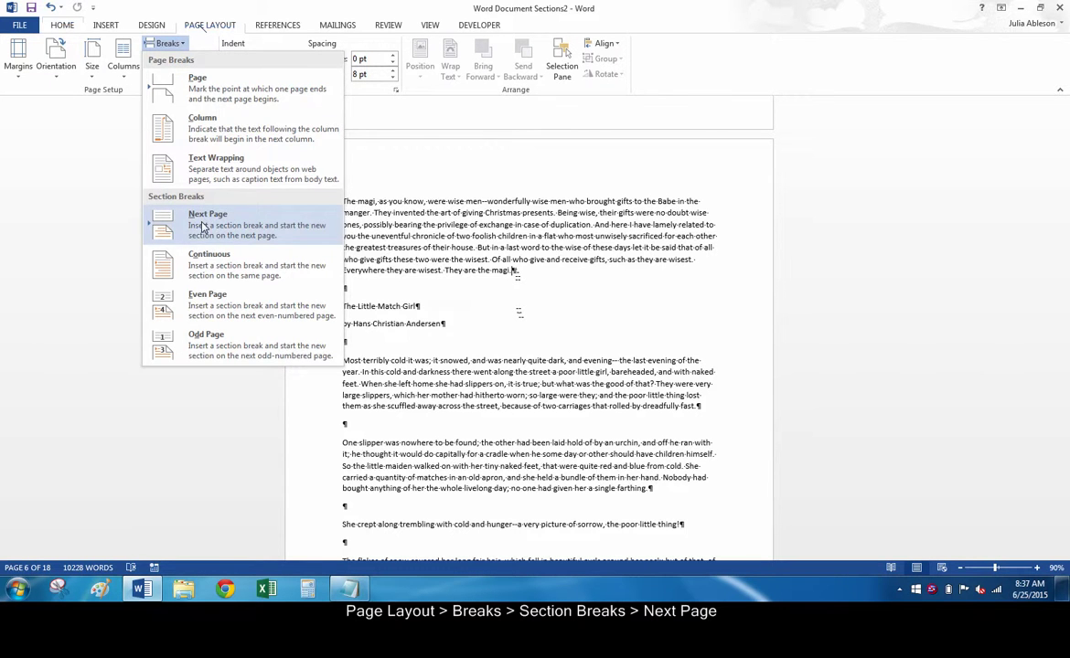
left_click(202, 226)
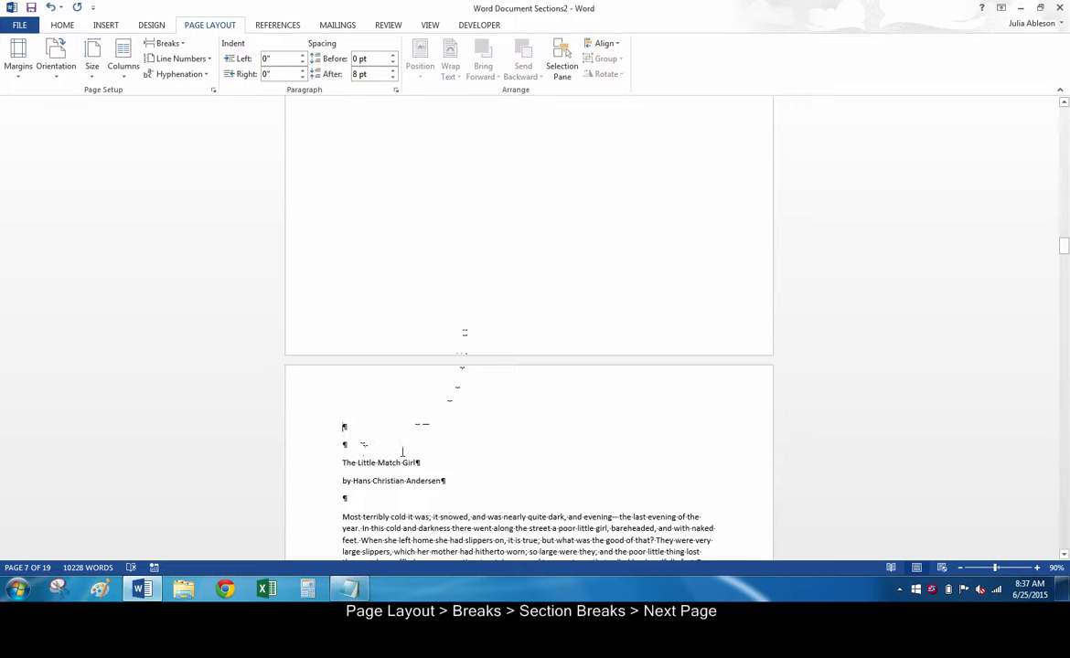
Delete the stray blank lines above The Little Match Girl title
scroll(366, 411, "down", 2)
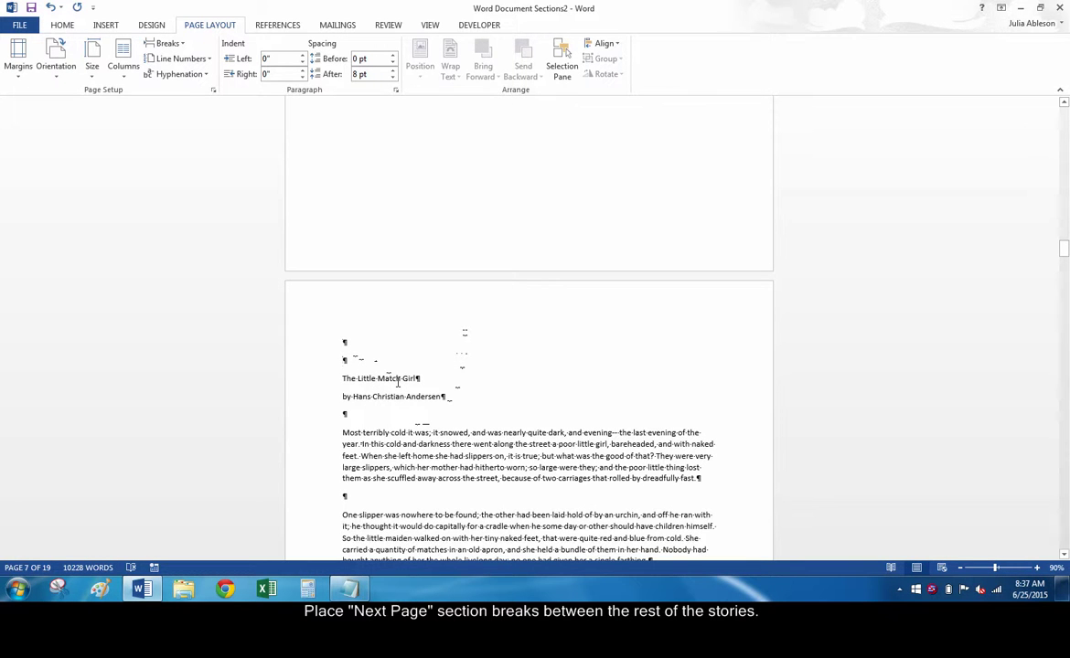
key("Delete")
key("Delete")
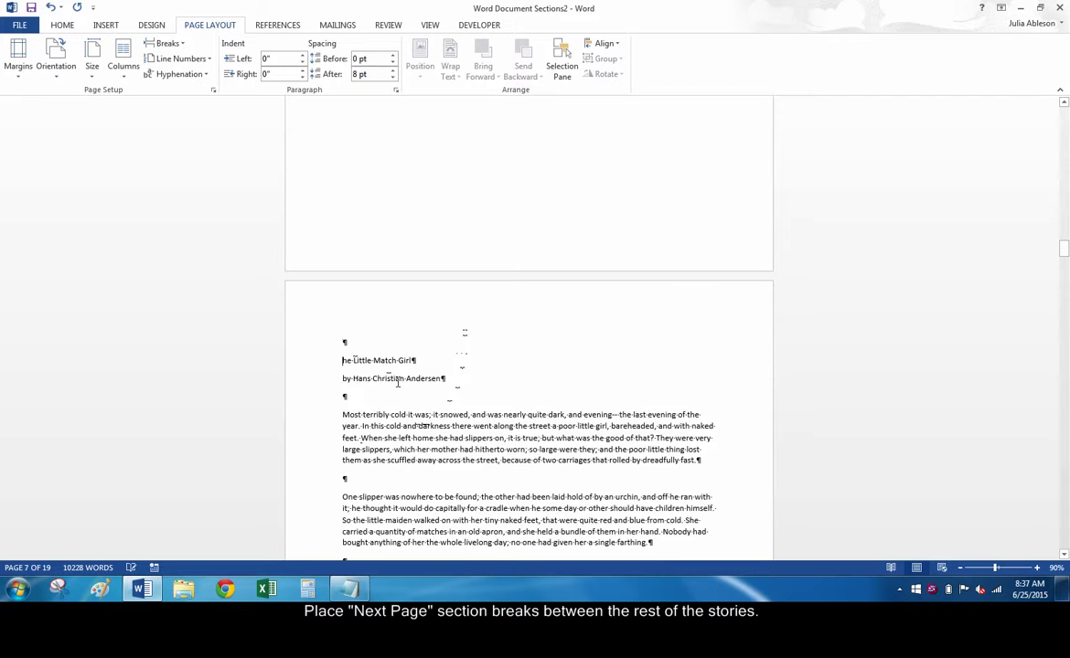
key("ctrl+z")
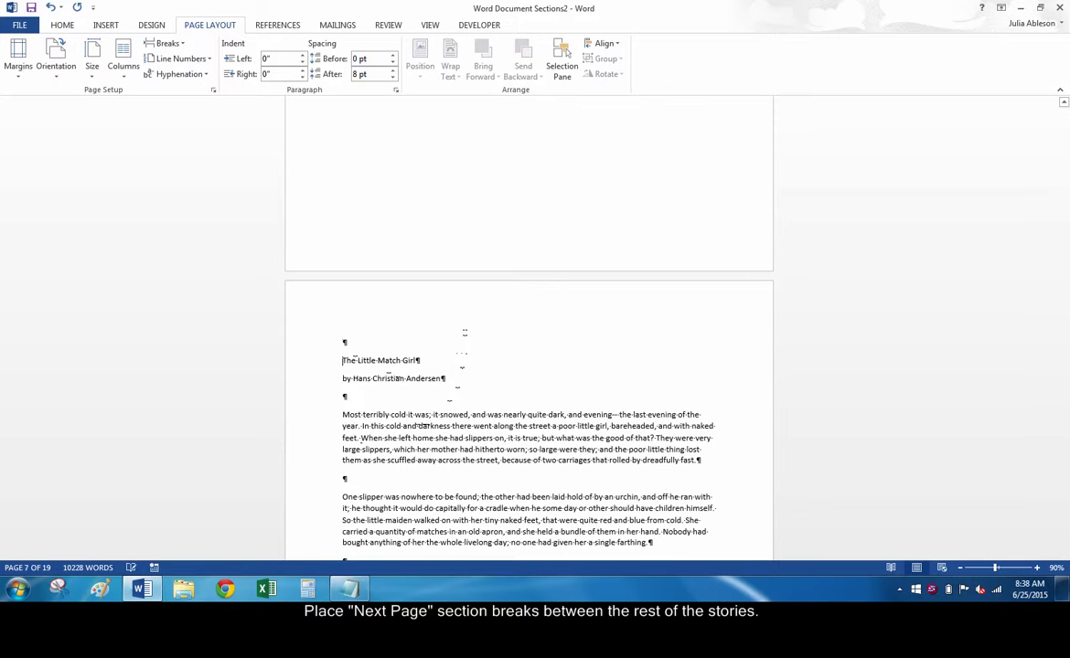
key("BackSpace")
Insert a Next Page section break before To Build a Fire, delete its blank line, return to document start
scroll(406, 336, "down", 5)
scroll(406, 315, "down", 5)
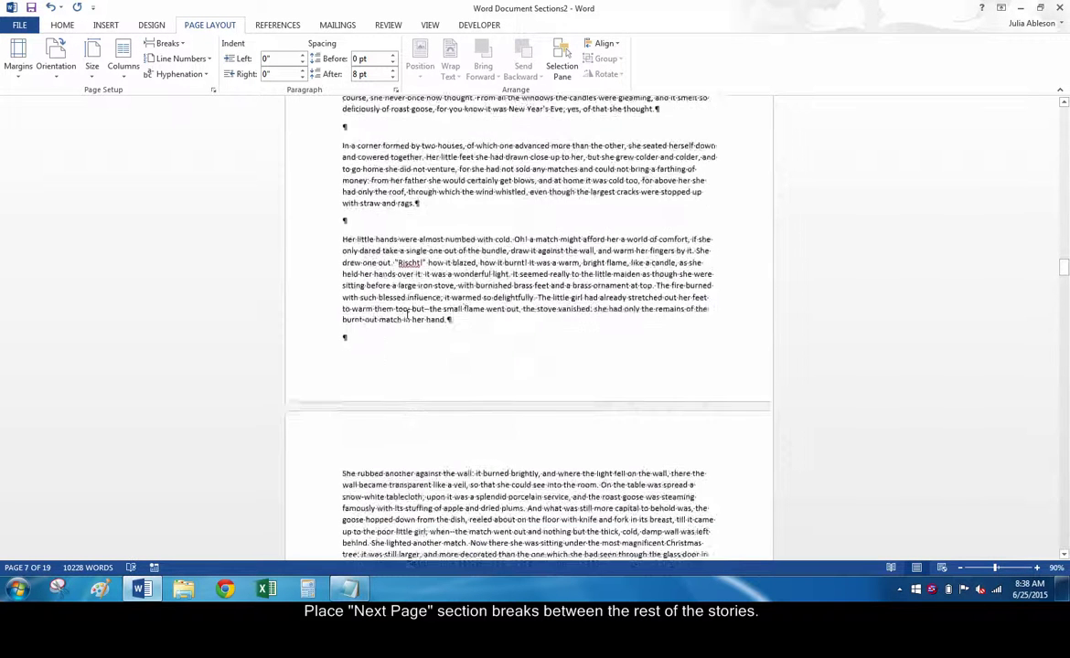
scroll(408, 320, "down", 10)
scroll(408, 320, "down", 2)
left_click(343, 258)
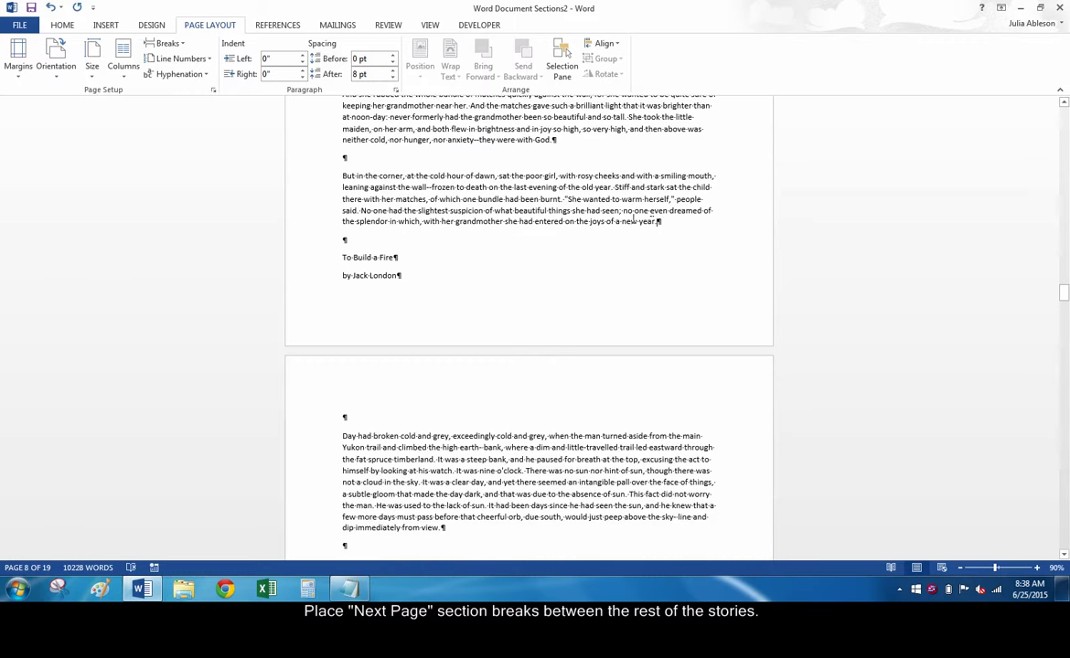
left_click(168, 43)
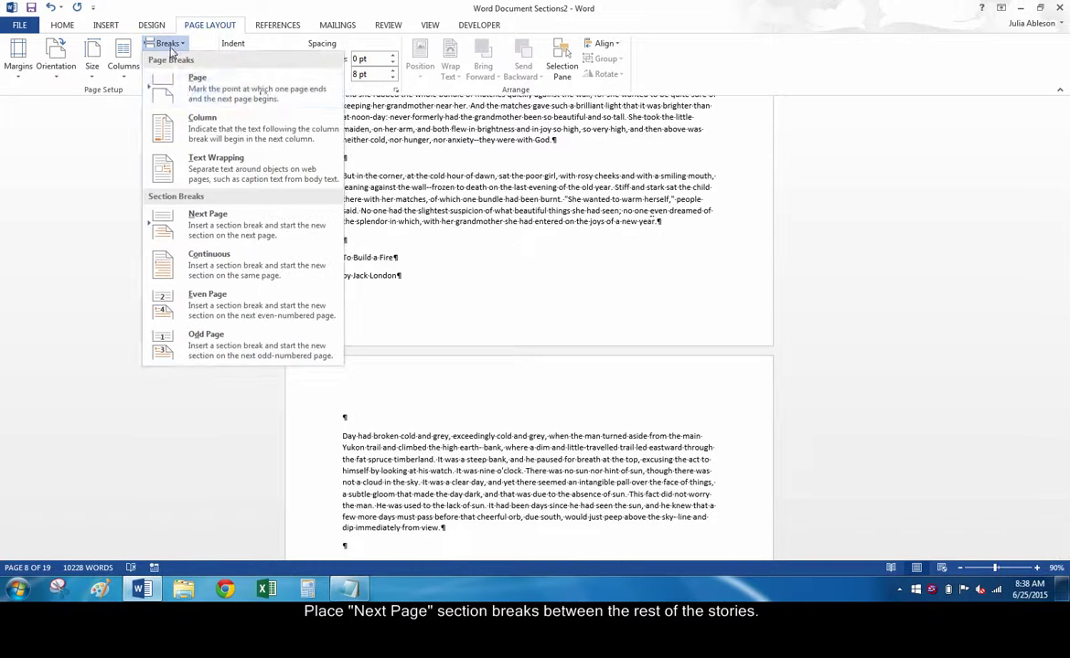
left_click(208, 219)
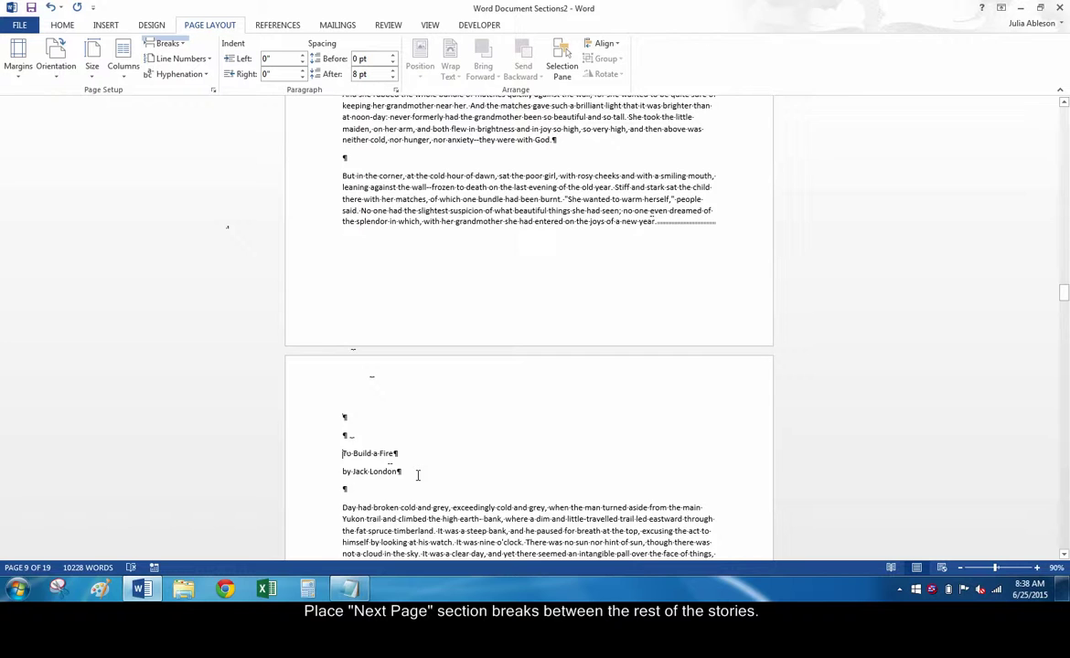
key("BackSpace")
key("BackSpace")
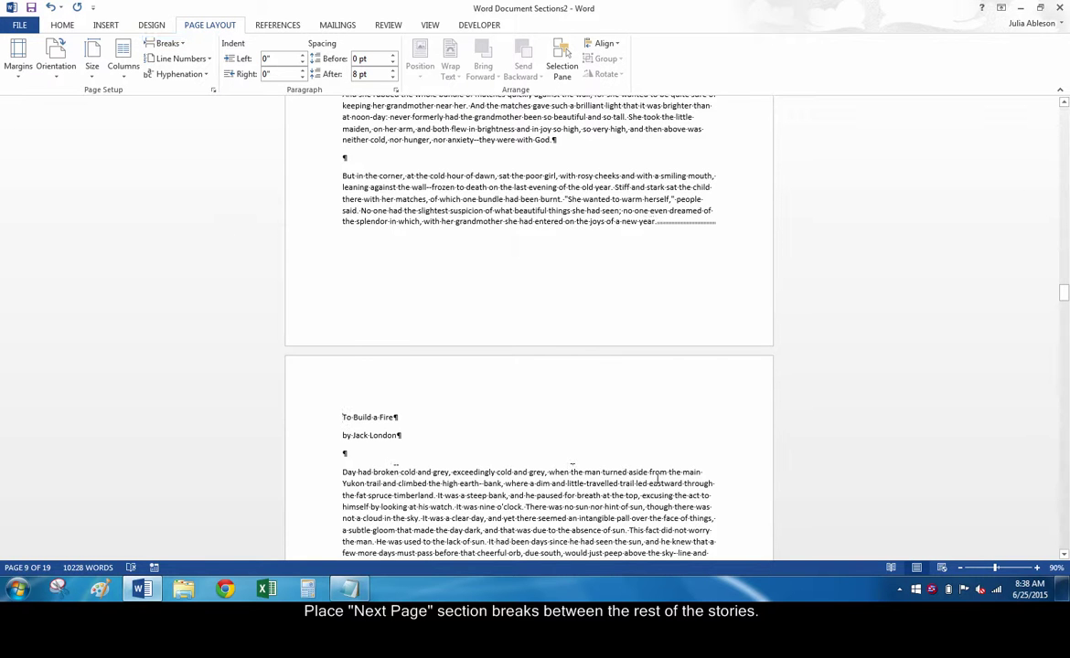
key("ctrl+Home")
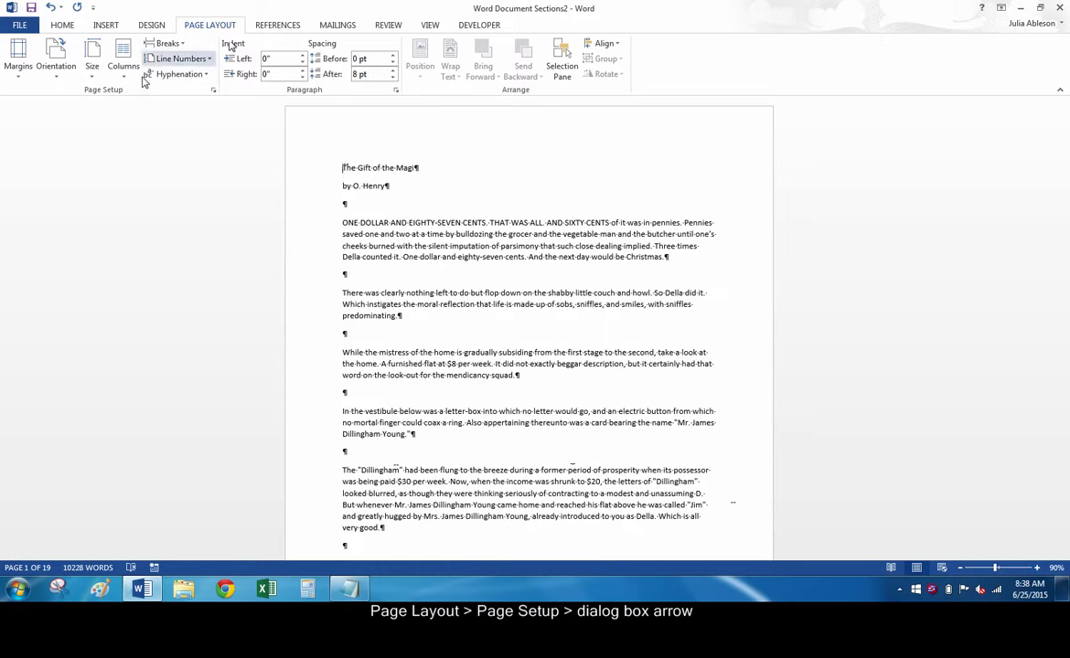
Set Top, Bottom, Left and Right margins to 2, applied to this section only
left_click(213, 91)
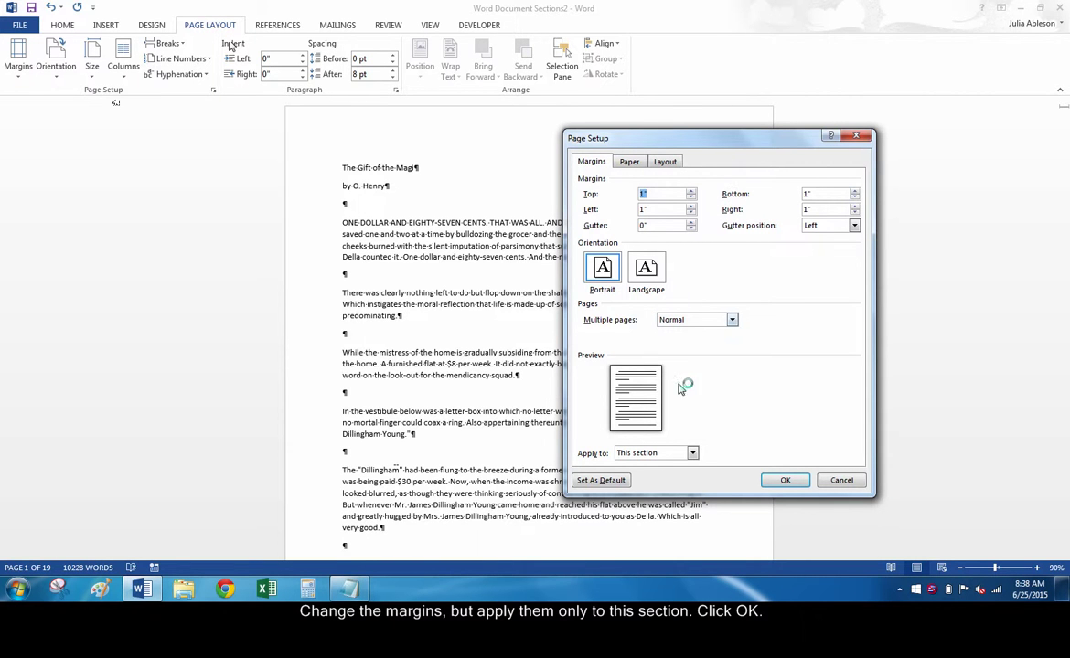
left_click(692, 453)
left_click(645, 463)
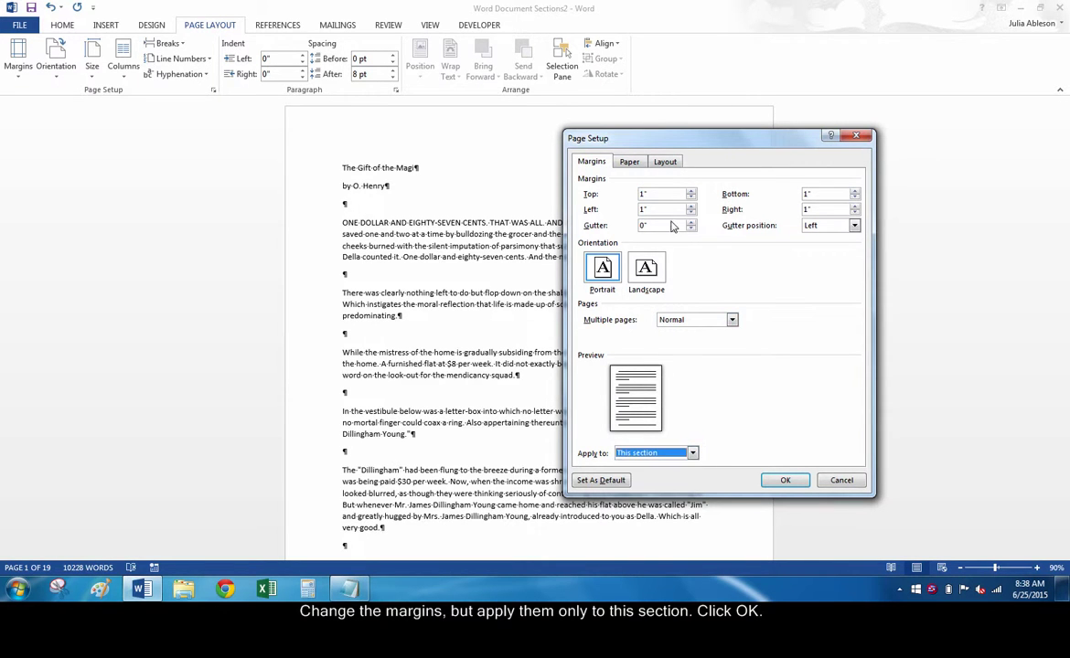
left_click(669, 194)
key("BackSpace")
key("BackSpace")
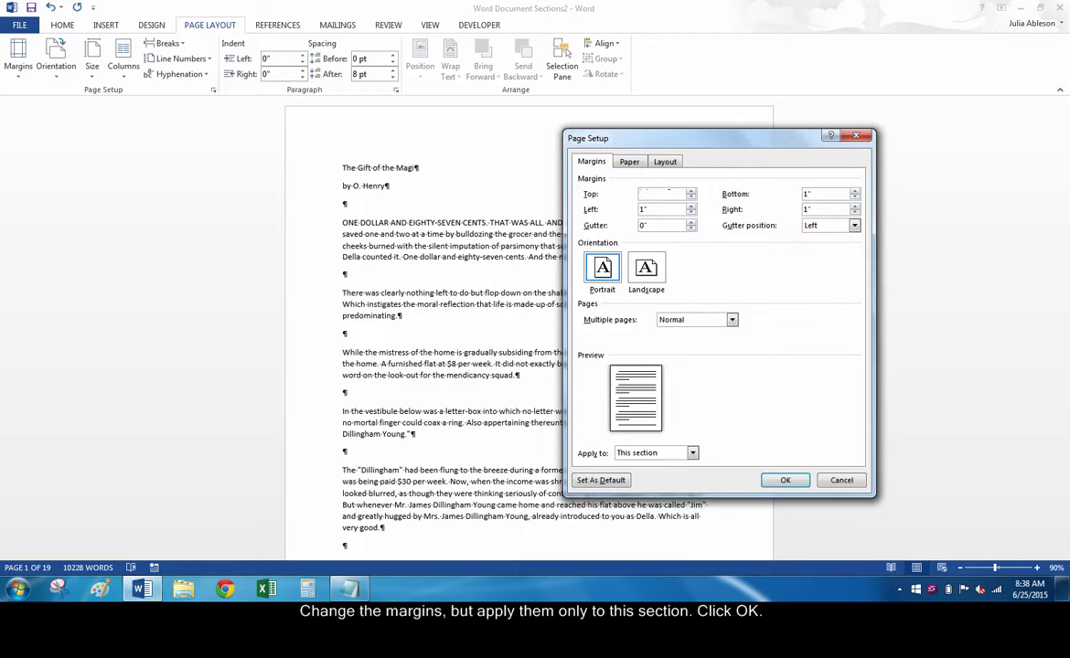
type("2")
key("Tab")
type("2")
key("Tab")
type("2")
key("Tab")
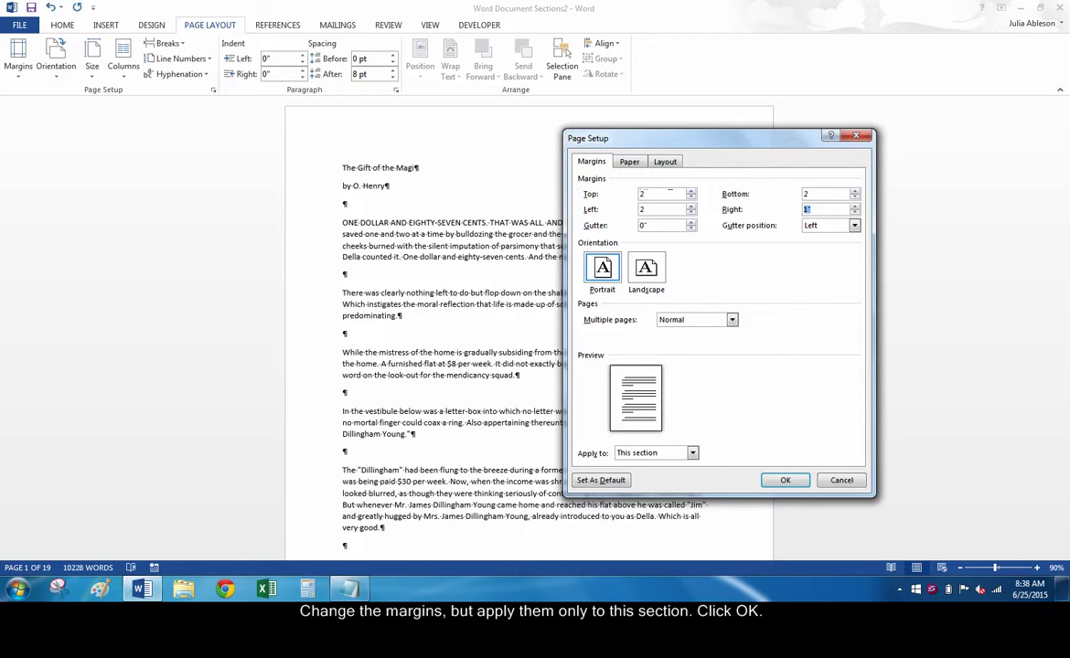
type("2")
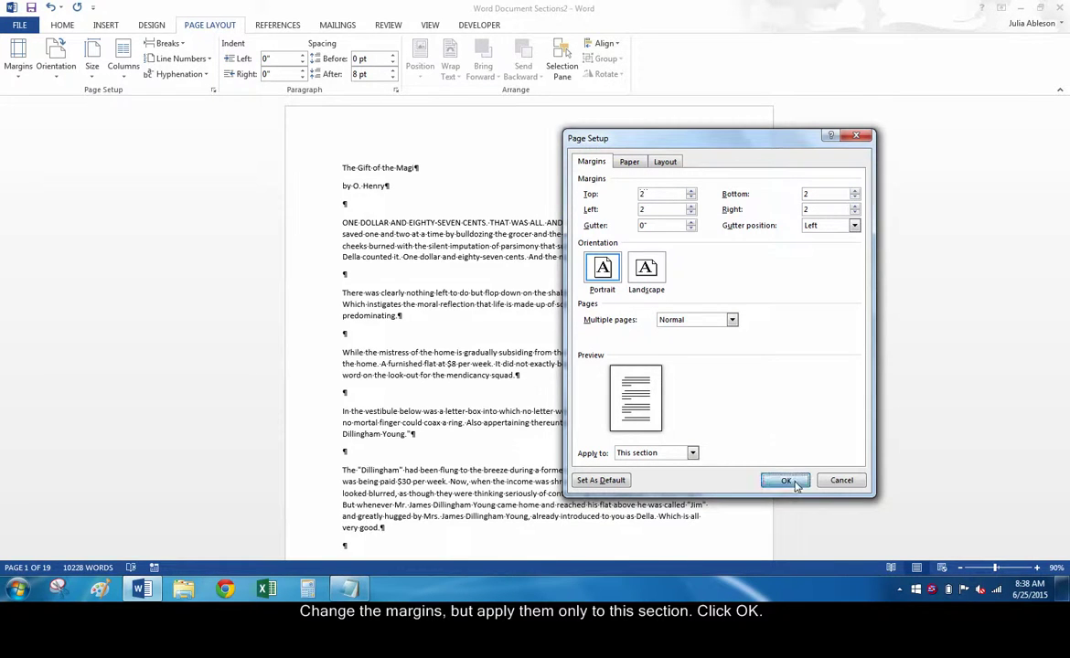
left_click(785, 480)
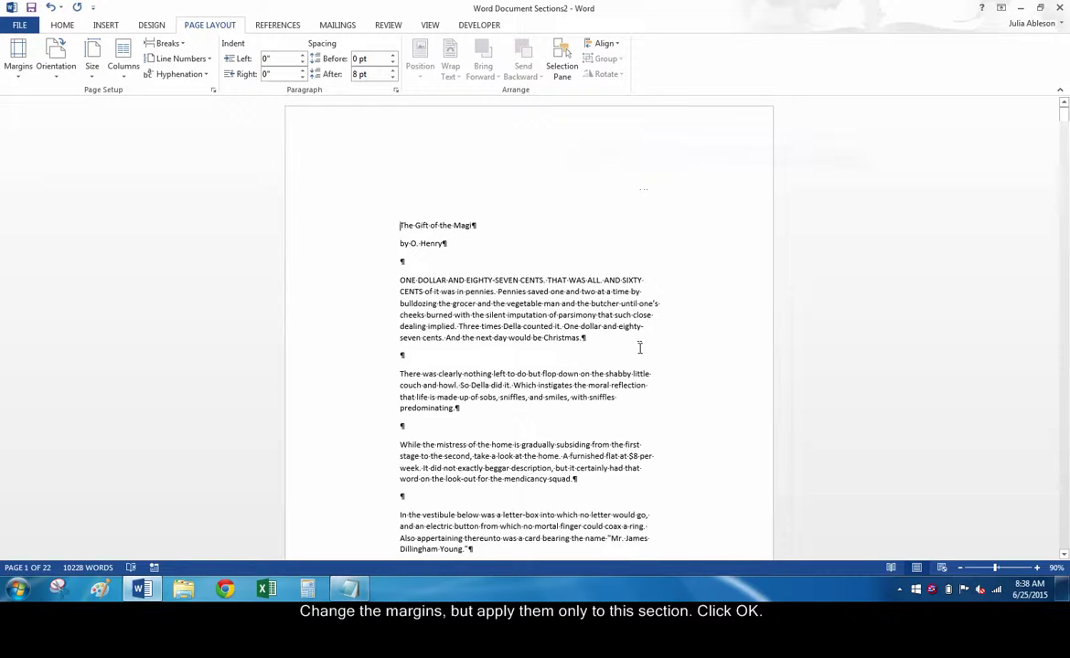
scroll(637, 345, "down", 5)
scroll(636, 356, "down", 5)
scroll(636, 356, "down", 5)
scroll(631, 357, "down", 3)
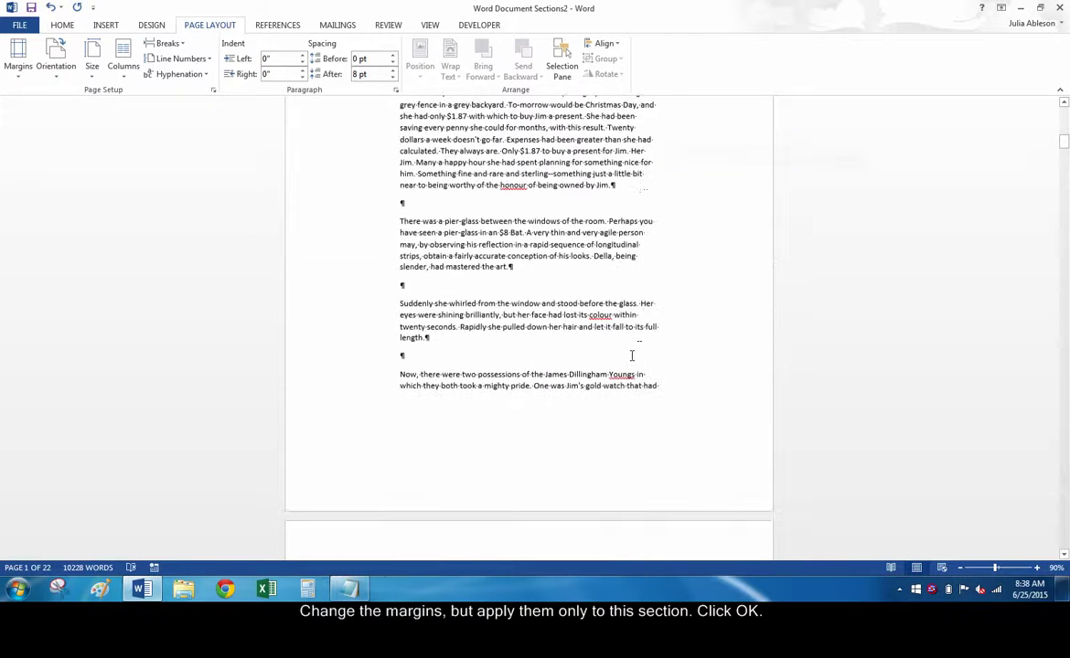
scroll(630, 358, "down", 3)
scroll(628, 356, "down", 3)
scroll(627, 357, "down", 3)
scroll(622, 356, "down", 3)
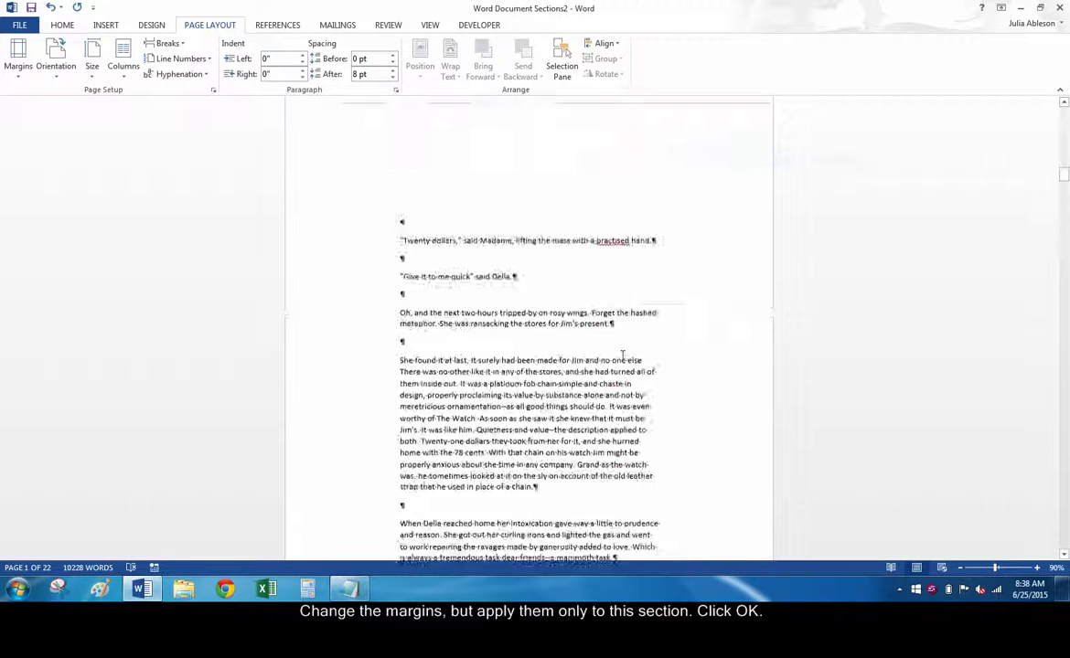
scroll(622, 355, "down", 3)
scroll(631, 361, "down", 3)
scroll(636, 364, "down", 3)
left_click_drag(1064, 192, 1063, 293)
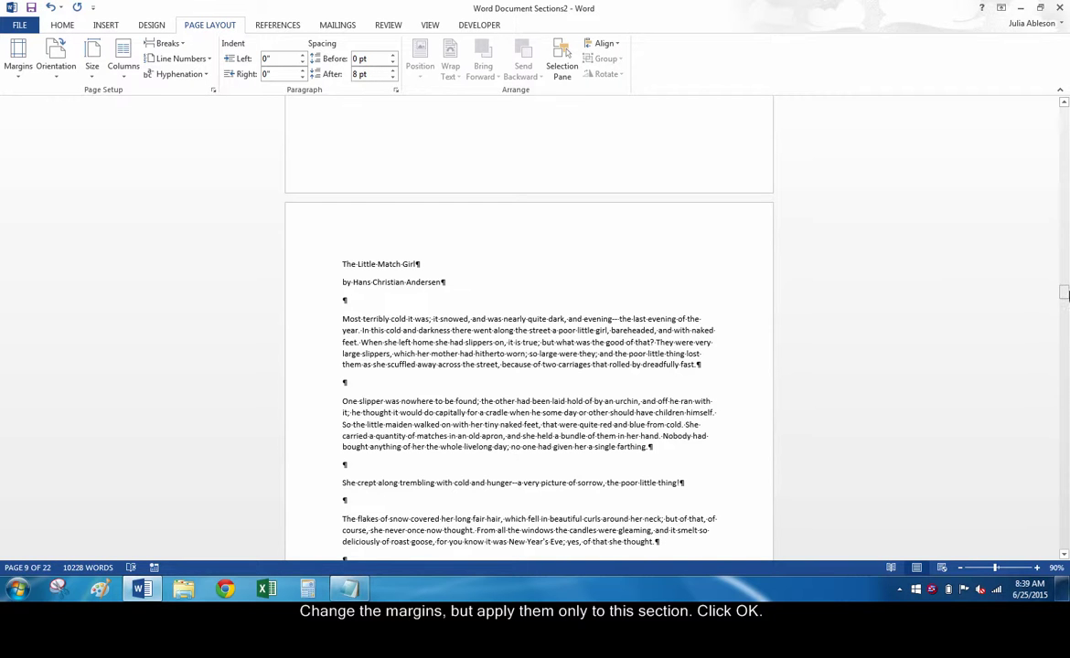
left_click_drag(1063, 292, 1050, 102)
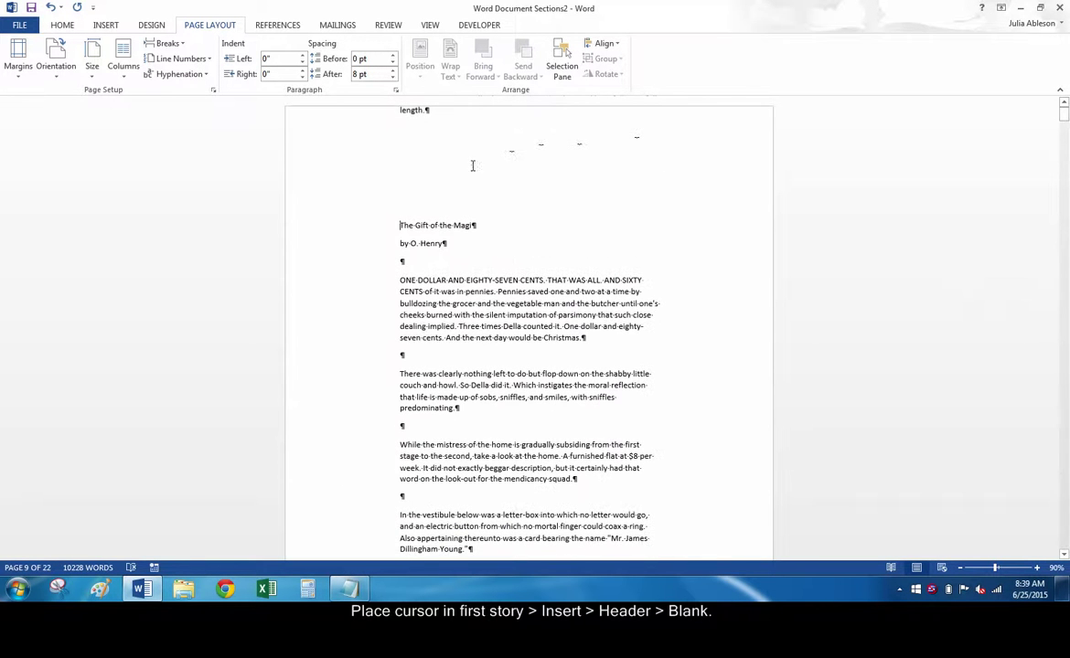
Insert a Blank header in The Gift of the Magi and enable Different Odd & Even Pages
left_click(105, 24)
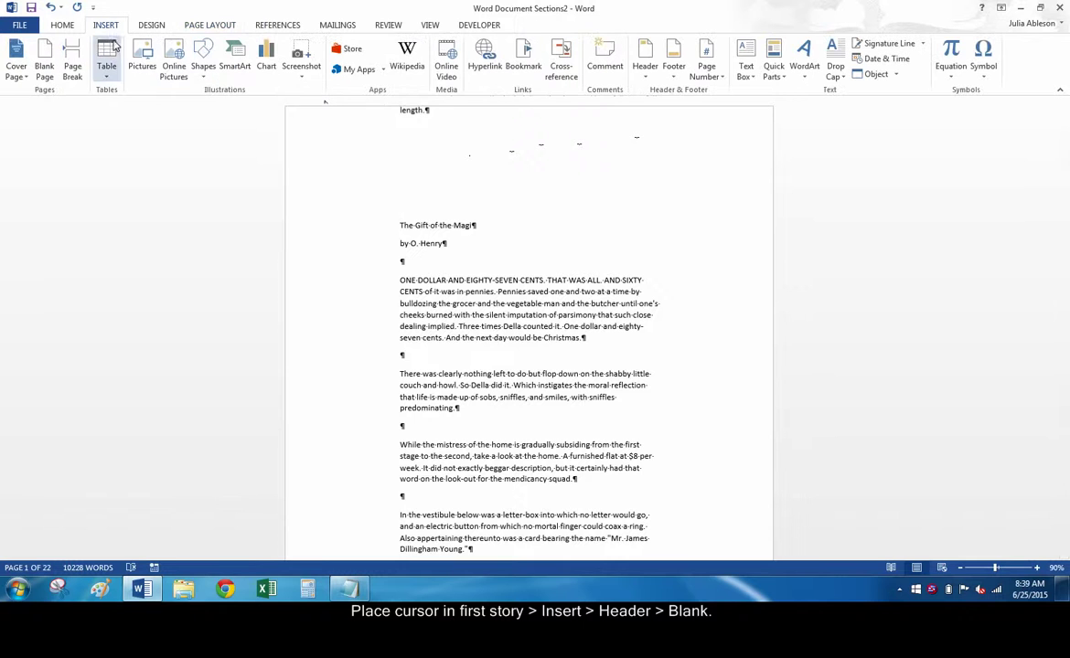
left_click(644, 69)
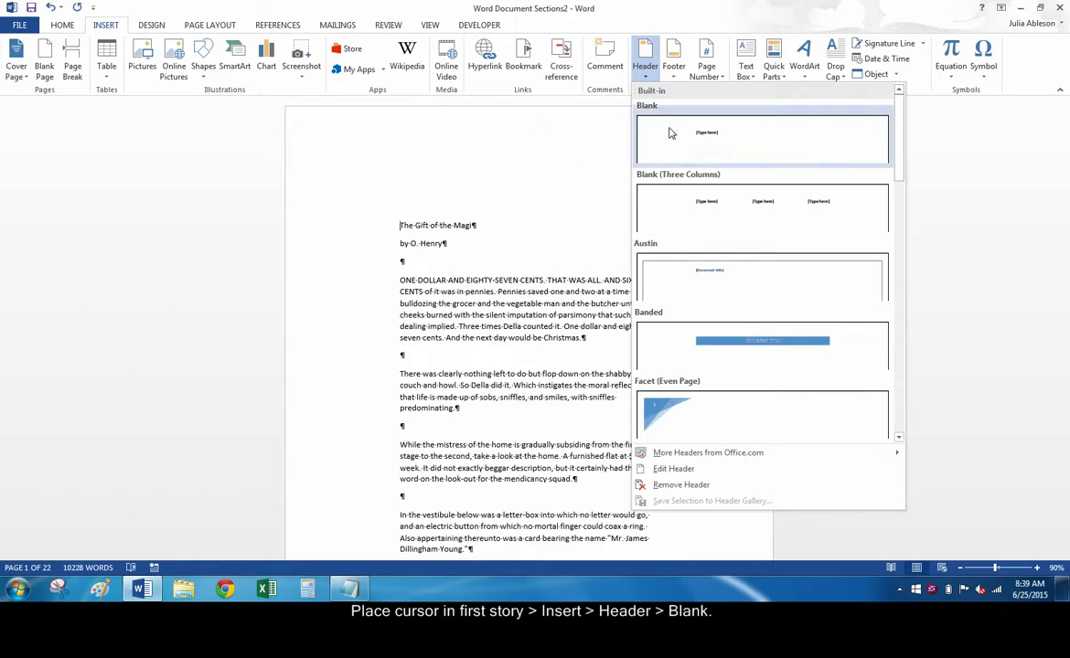
left_click(714, 146)
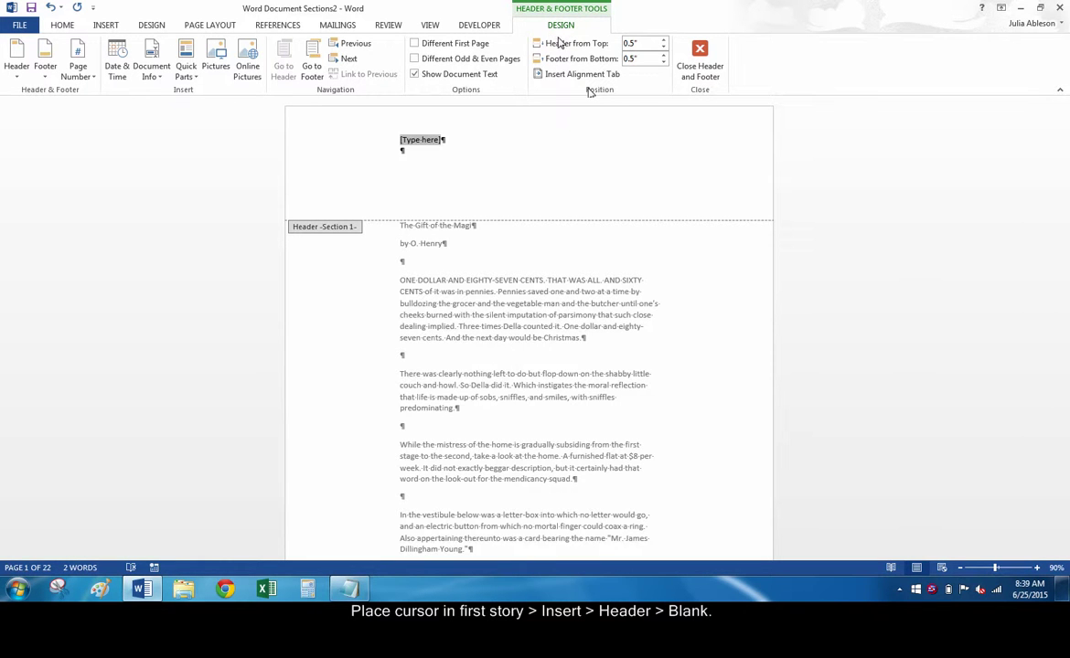
left_click(414, 58)
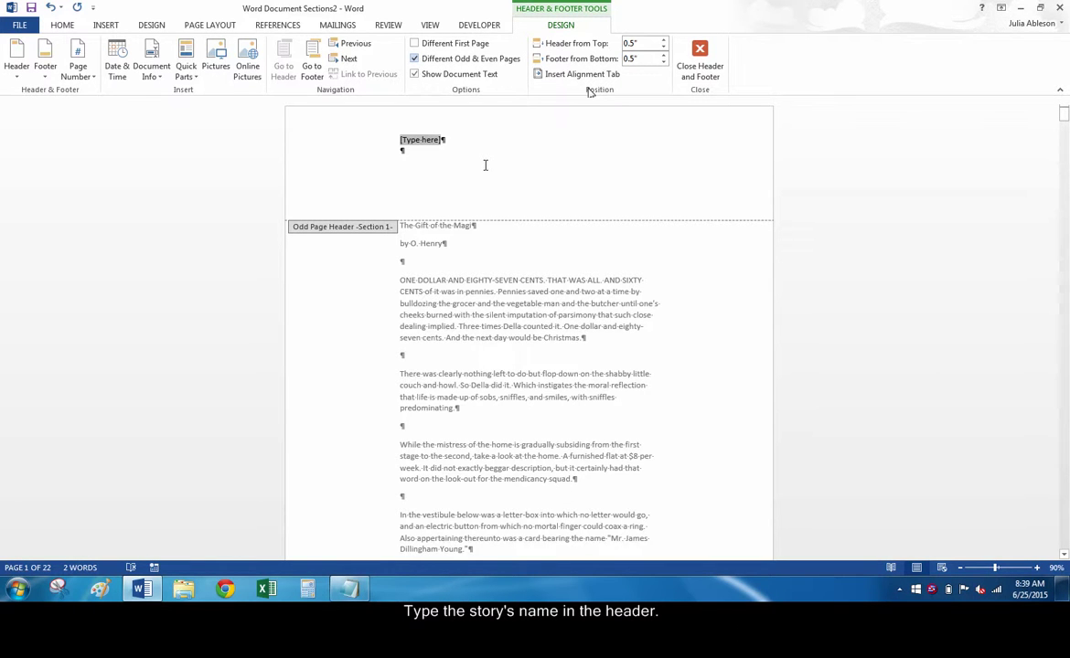
Enter 'The Gift of the Magi' in the odd-page header and 'O. Henry' in the even-page header
type("The G")
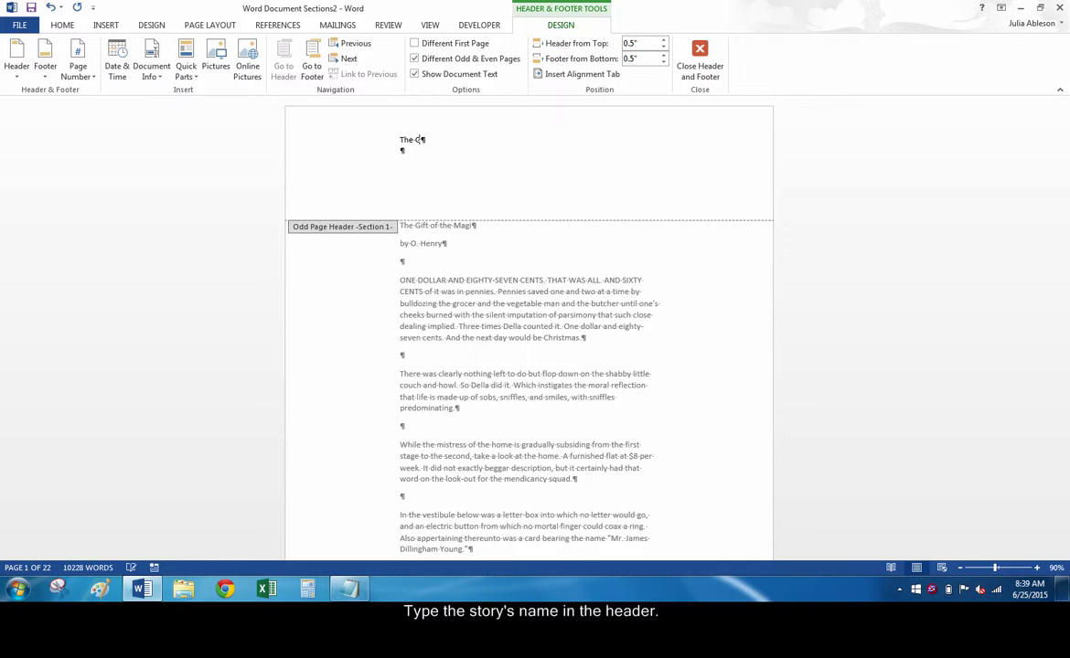
type("ift of the Magi")
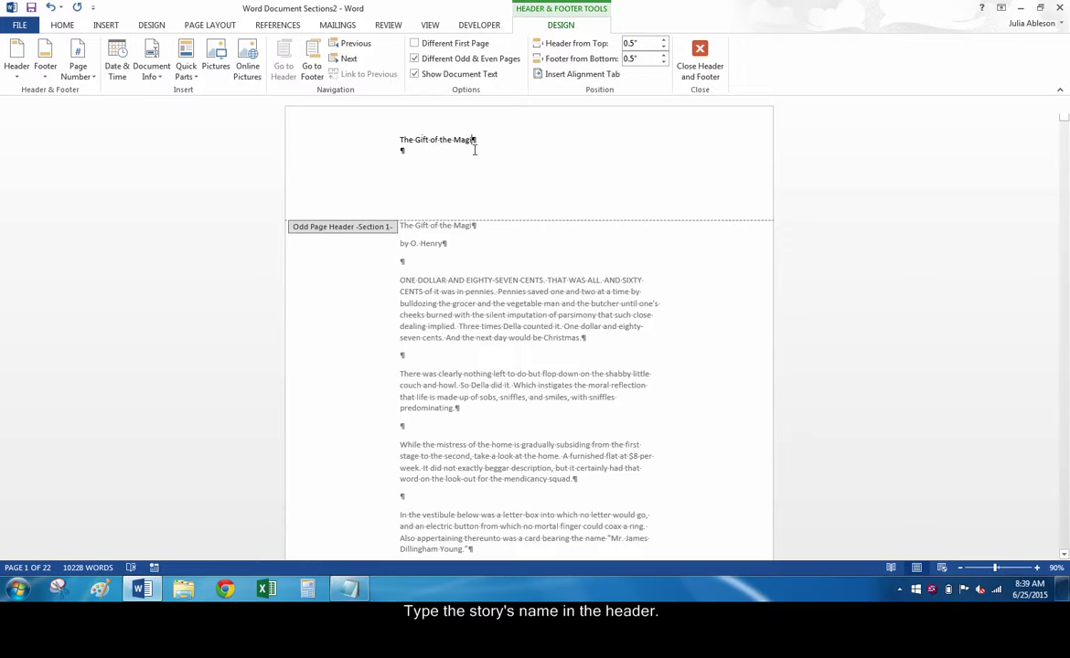
left_click(353, 65)
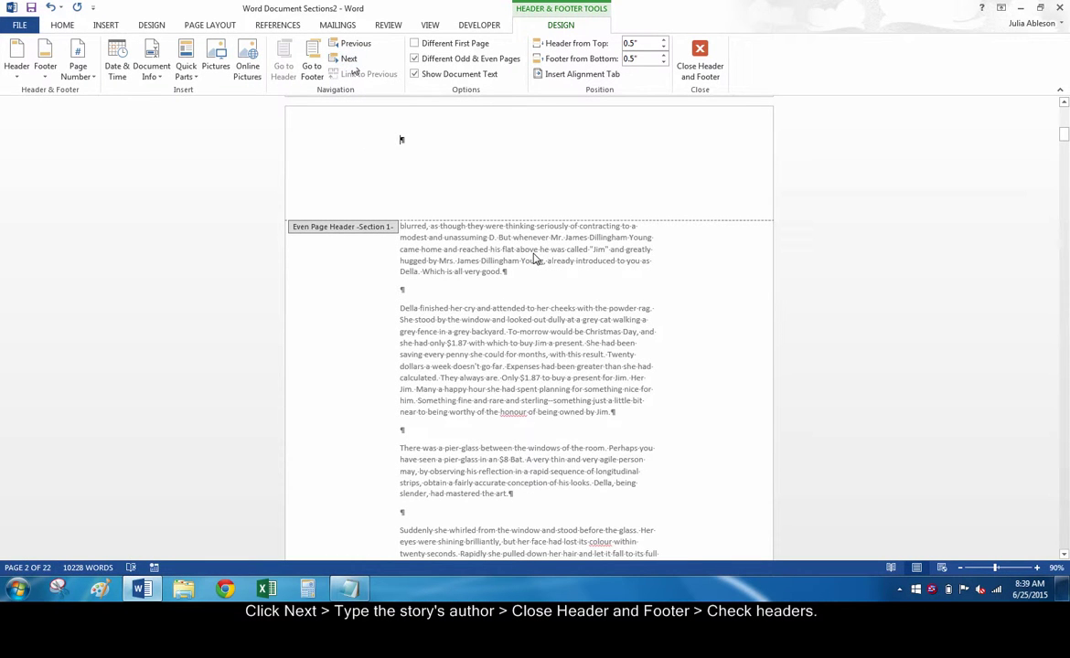
type("O. He")
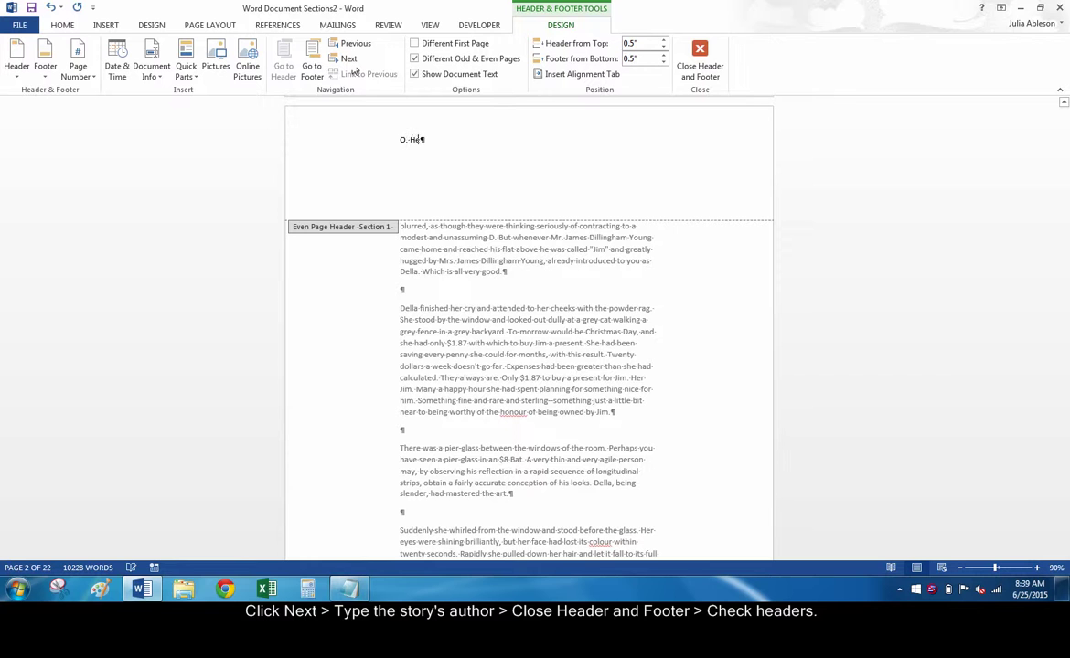
type("nryry")
Close the header and check the headers down to page 9, where The Little Match Girl begins
left_click(700, 61)
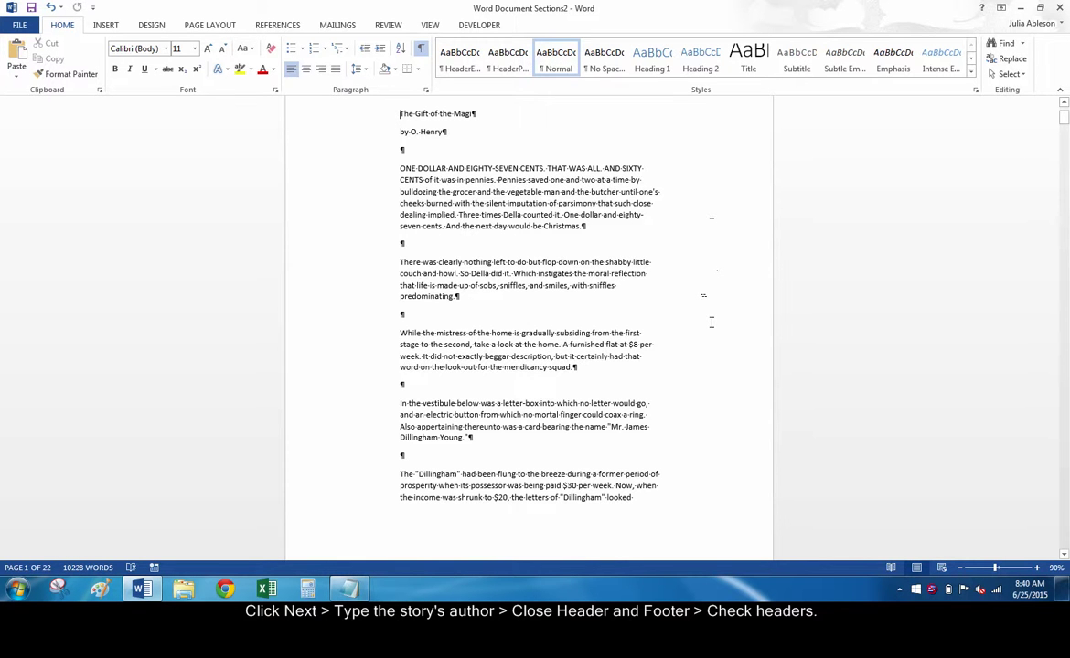
scroll(712, 322, "down", 5)
scroll(711, 322, "down", 5)
scroll(710, 322, "down", 5)
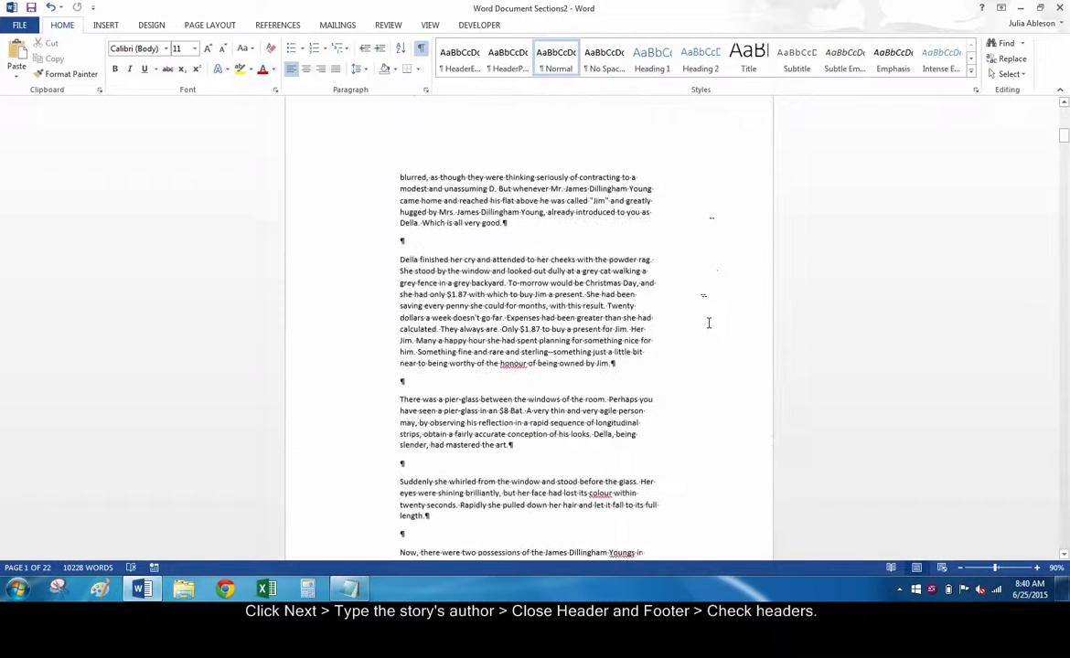
scroll(709, 323, "down", 5)
scroll(707, 323, "down", 5)
scroll(708, 323, "down", 5)
scroll(708, 322, "down", 5)
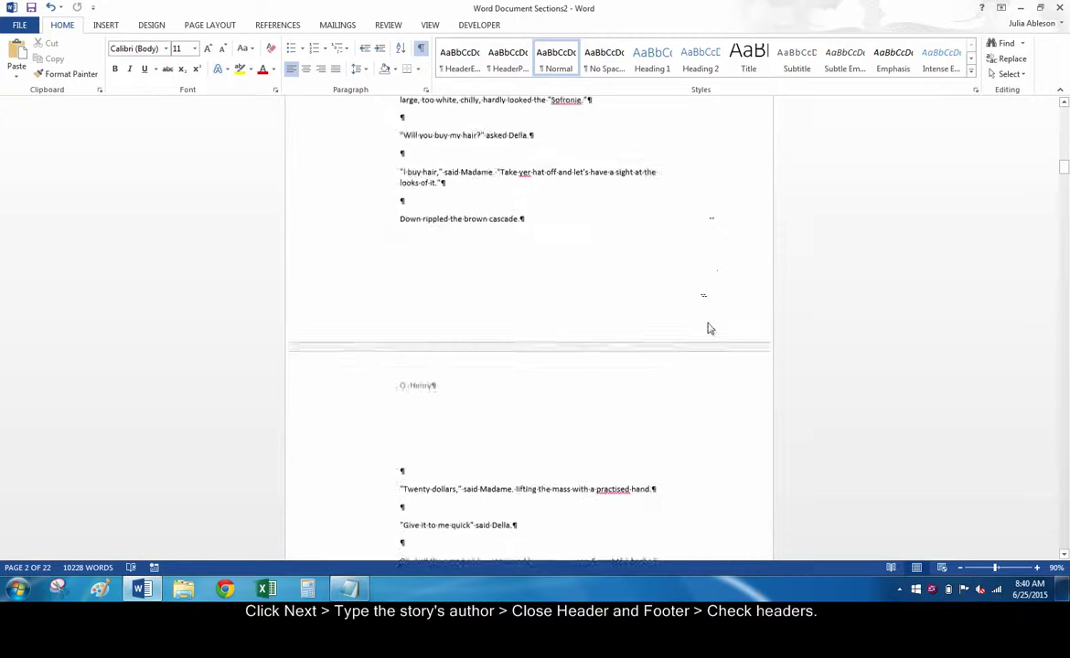
scroll(707, 323, "down", 3)
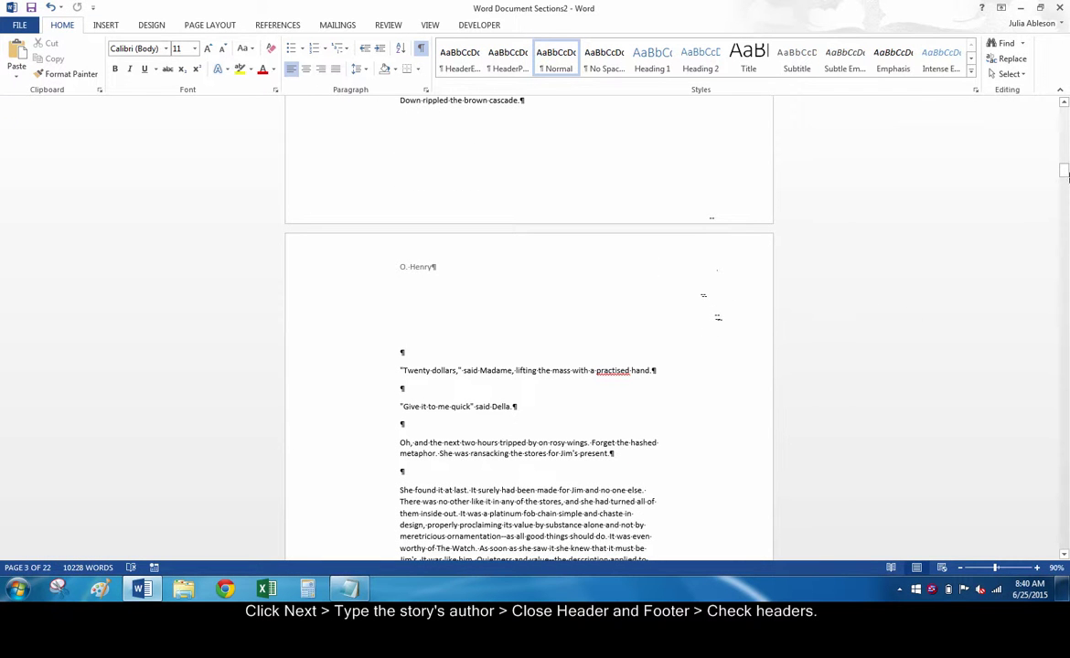
left_click_drag(1063, 173, 1063, 296)
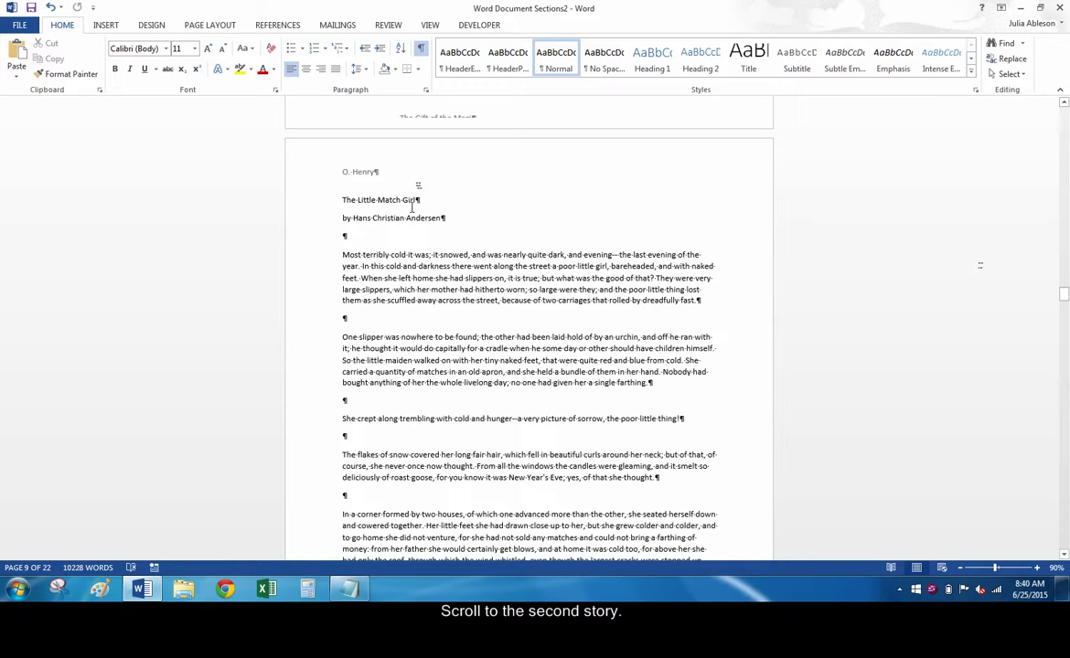
Unlink the second story's even-page header and replace 'O. Henry' with 'The Little Match Girl'
double_click(364, 171)
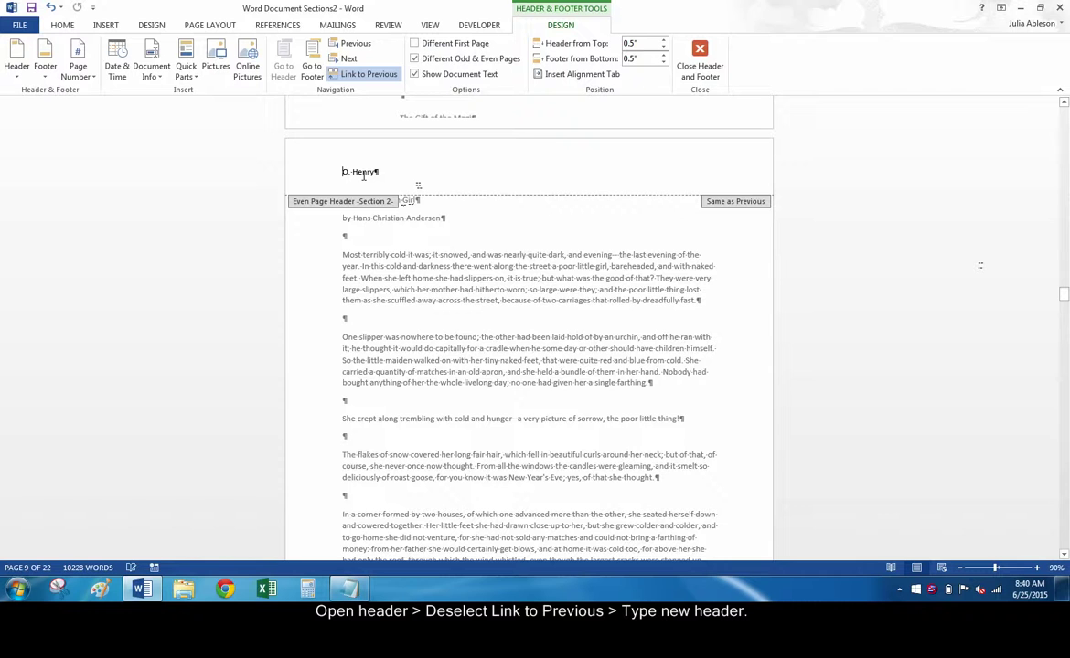
left_click(364, 77)
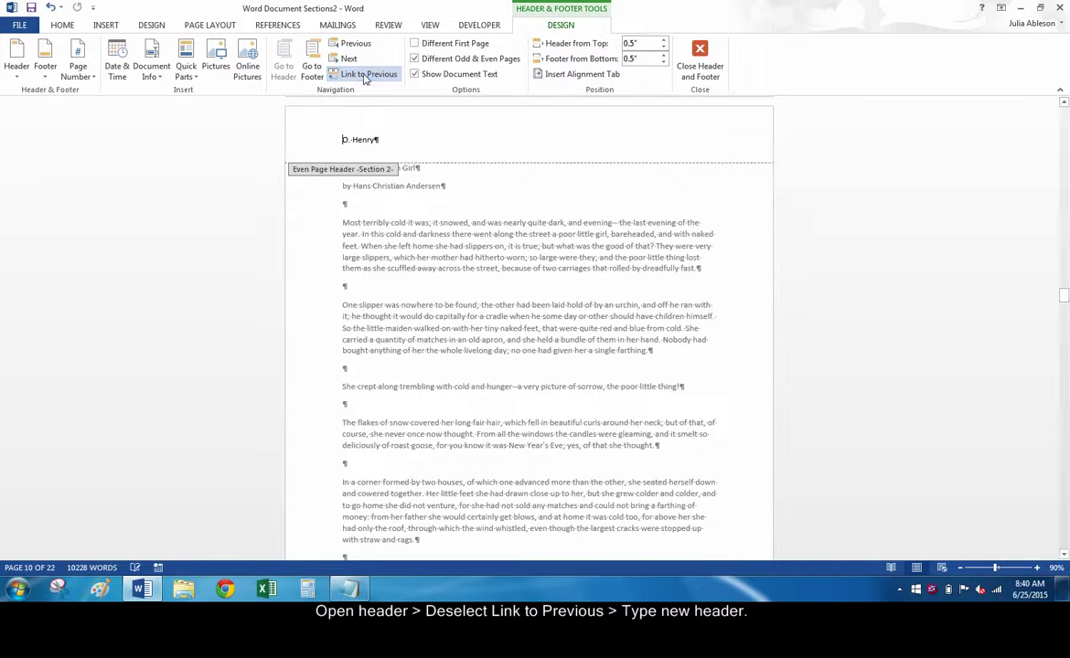
left_click_drag(385, 140, 316, 128)
type("The Li")
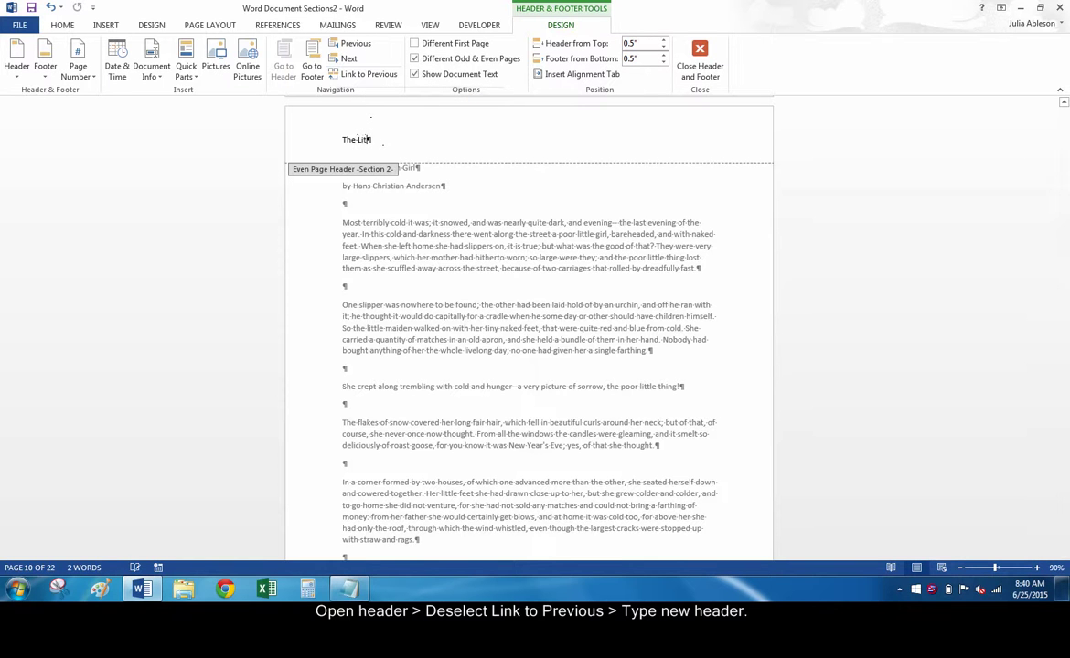
type("ttle Match Girl")
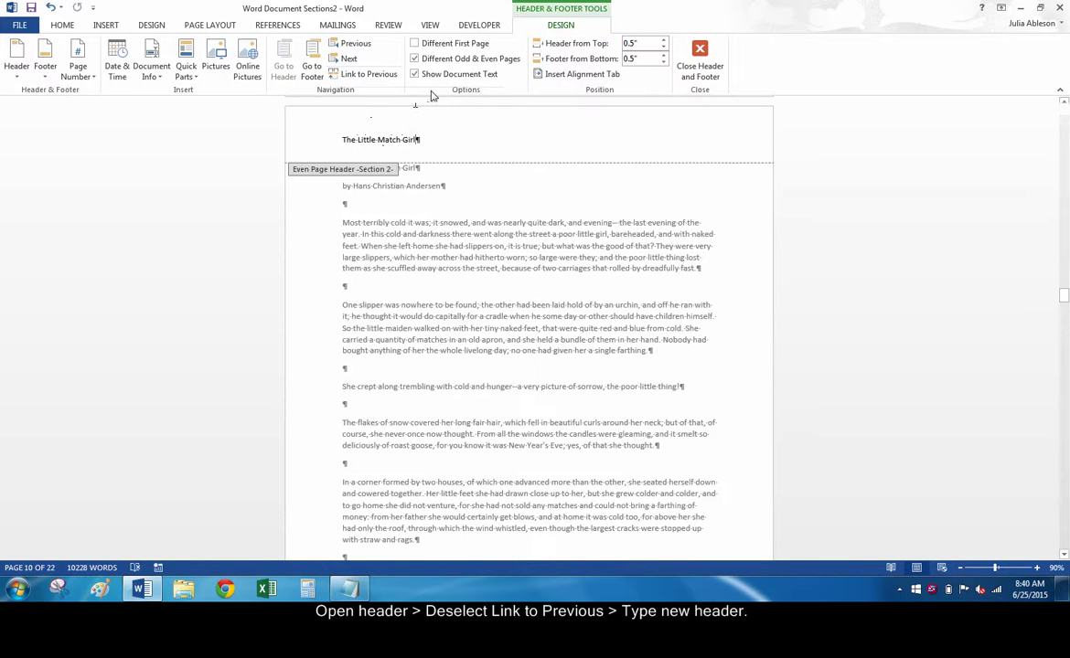
Unlink the second story's odd-page header and replace the old title with 'Hans Christian Anderson'
left_click(346, 60)
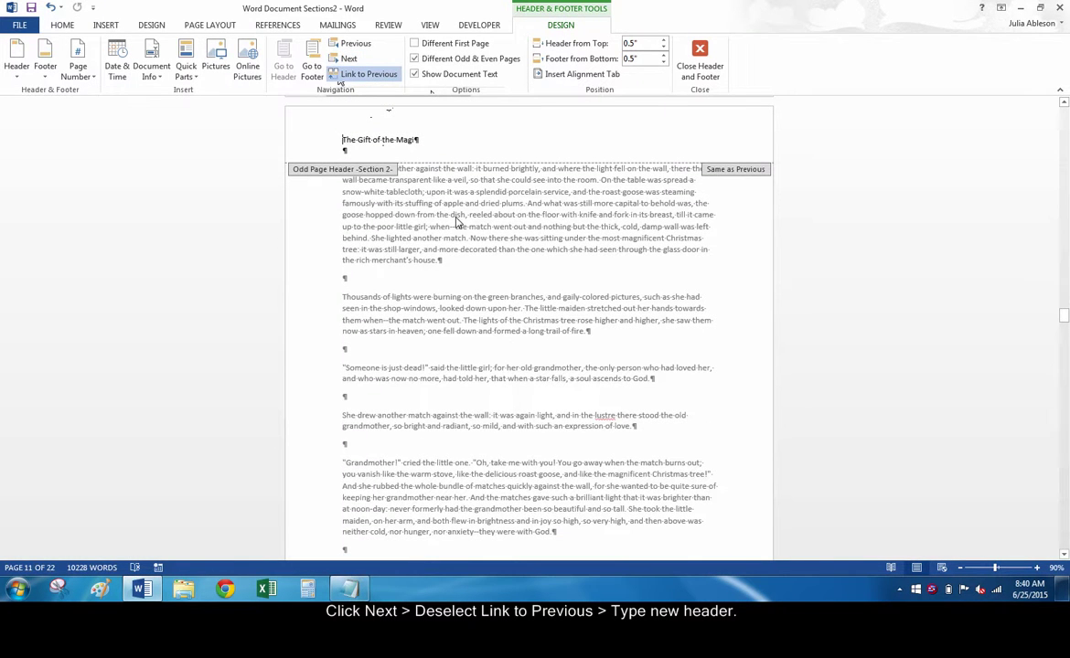
left_click(365, 74)
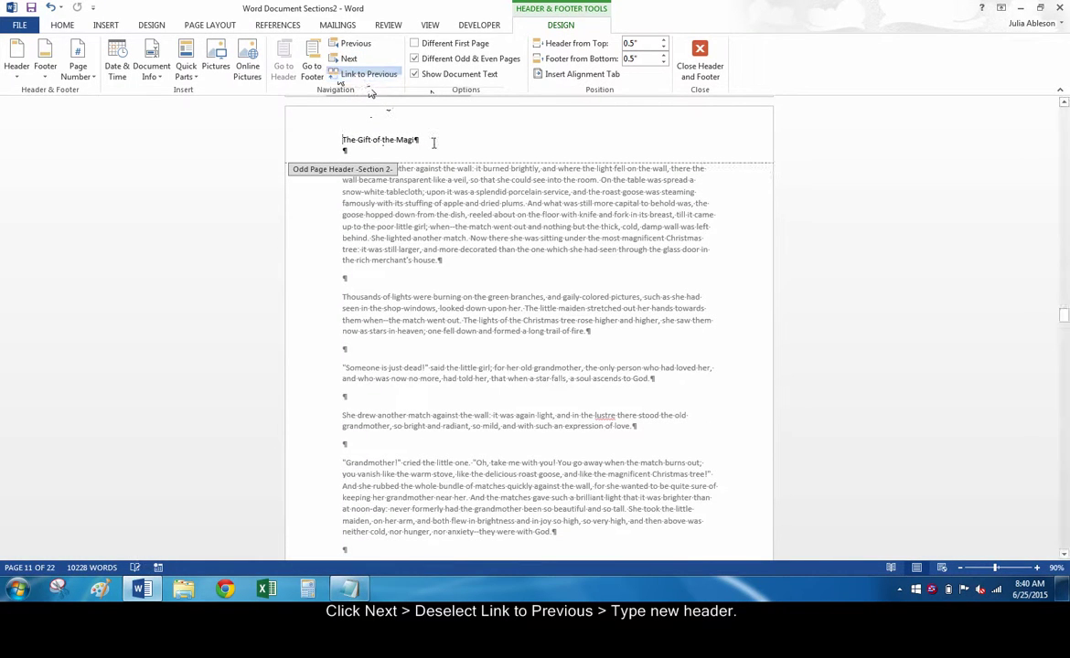
left_click_drag(434, 143, 338, 141)
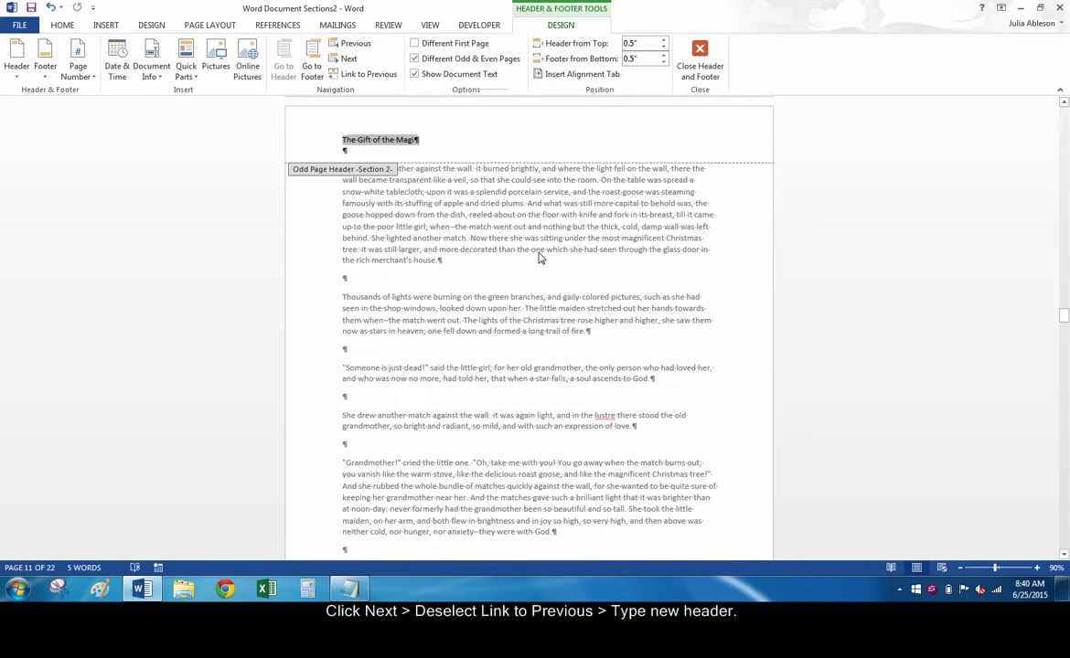
type("Ha")
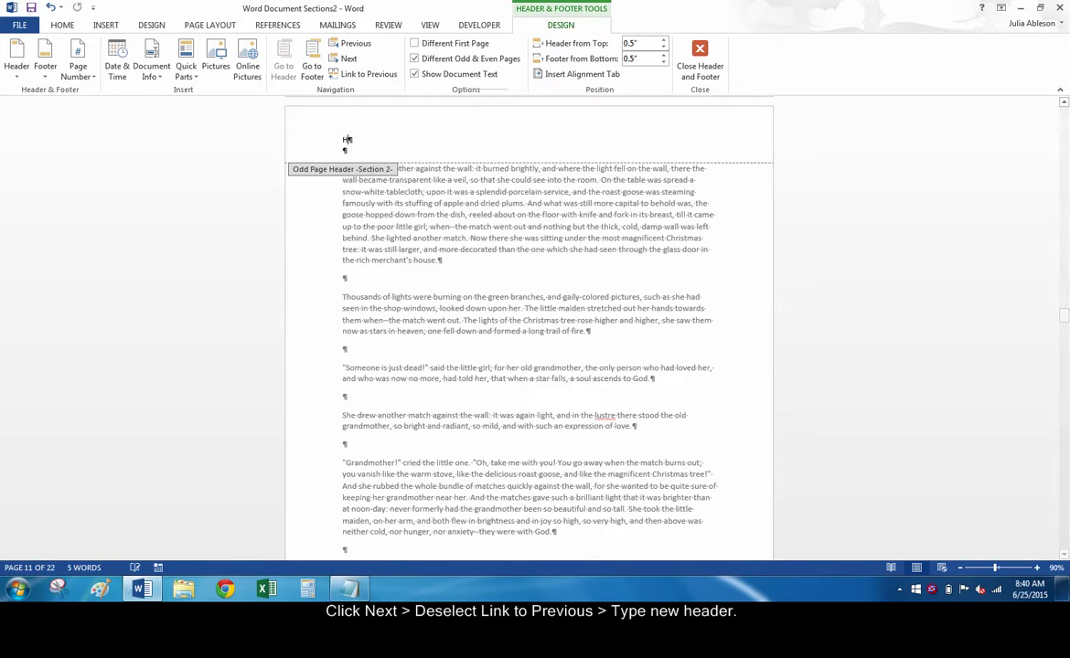
type("ns Chri")
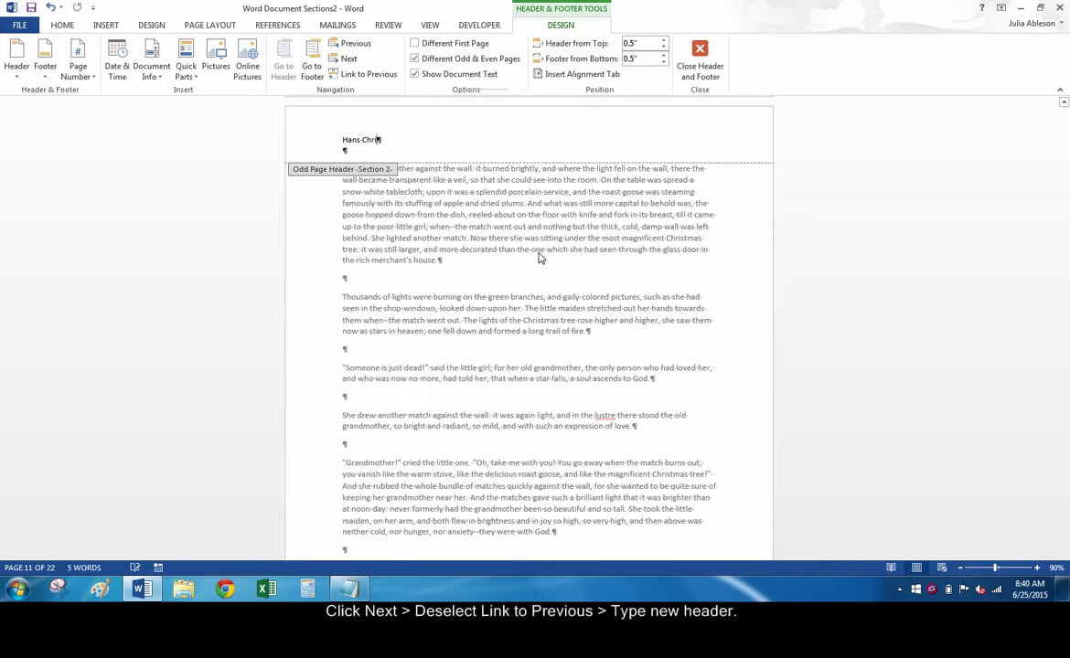
type("stian Anders")
type("on")
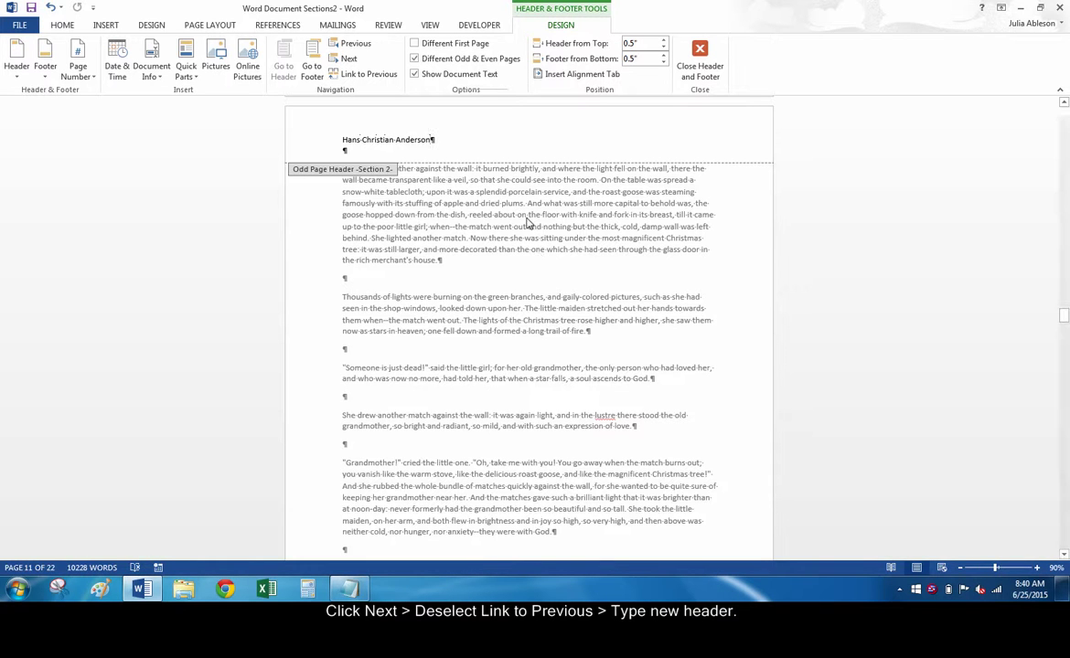
Leave header editing and scroll down to the opening page of To Build a Fire
left_click(700, 66)
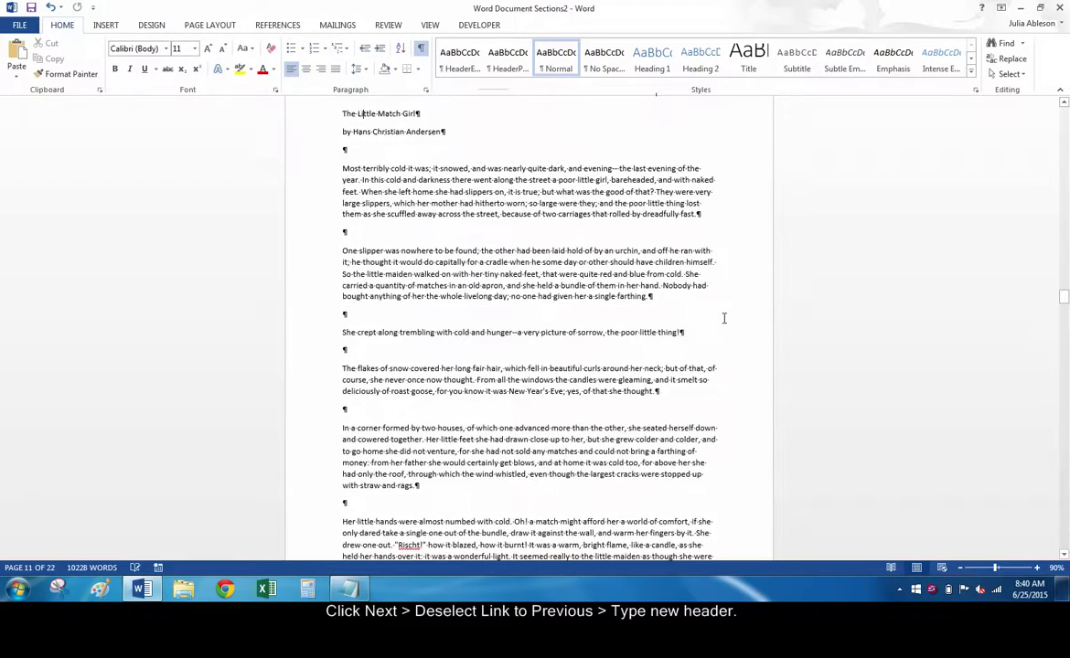
scroll(792, 300, "down", 6)
scroll(1004, 306, "down", 10)
scroll(942, 299, "down", 6)
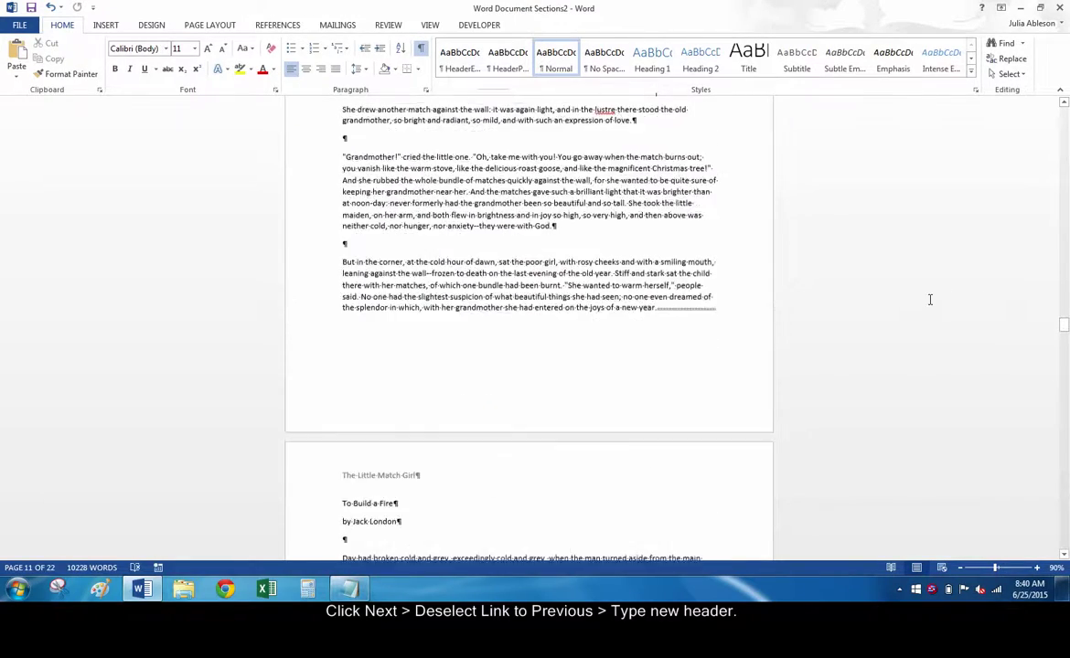
scroll(929, 298, "down", 5)
scroll(929, 298, "down", 10)
scroll(919, 298, "down", 4)
scroll(915, 297, "down", 9)
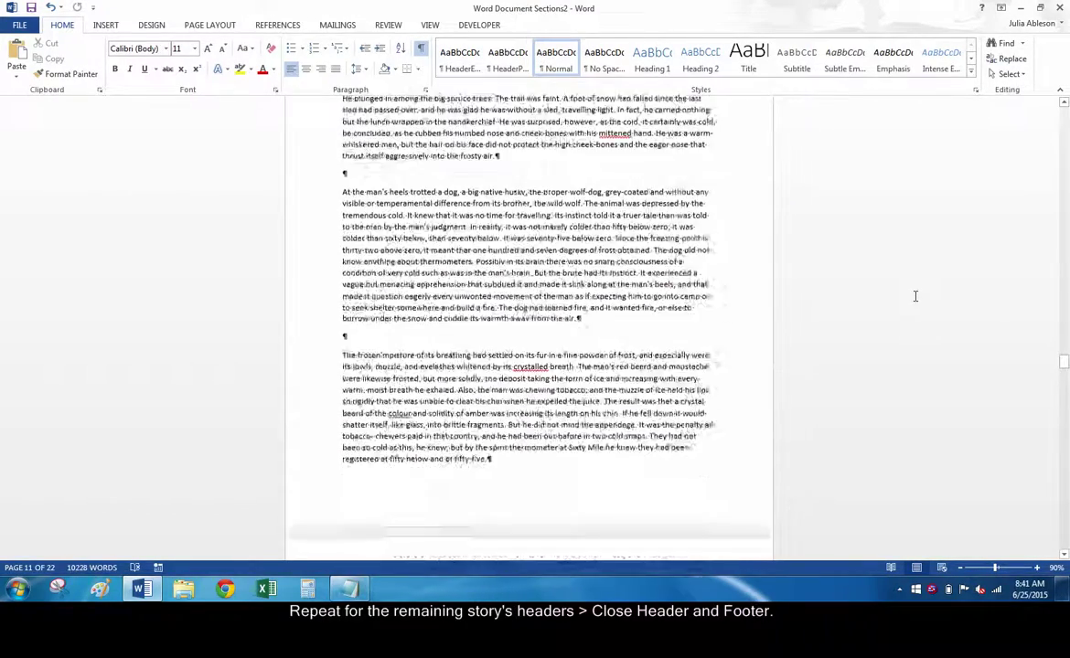
scroll(914, 298, "down", 5)
scroll(914, 298, "down", 6)
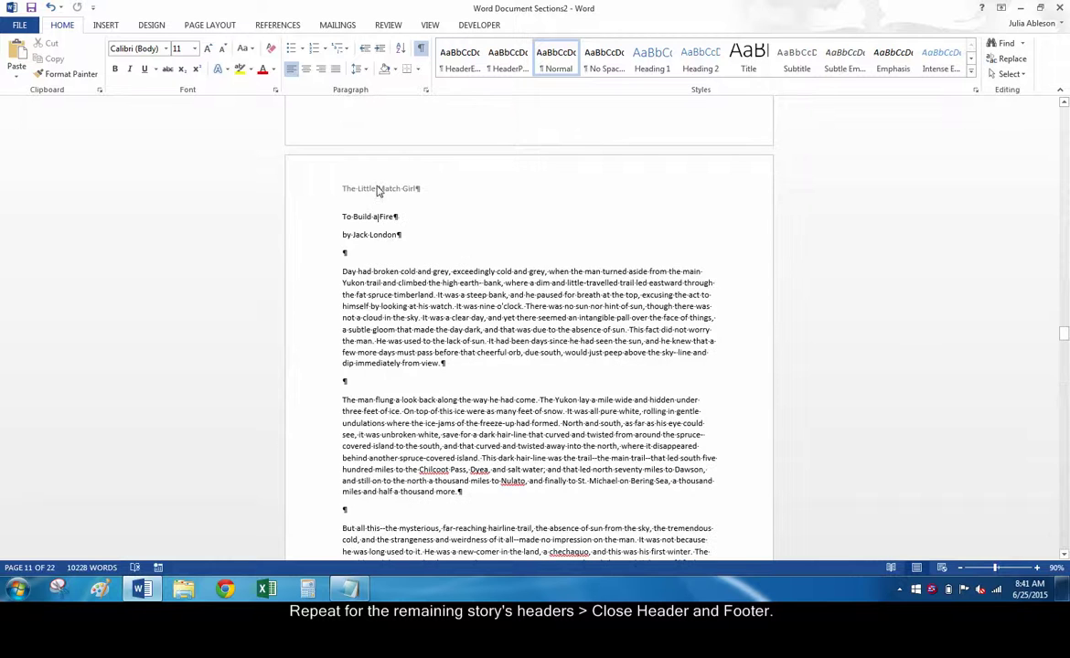
Unlink the To Build a Fire even-page header and change its text to 'To Build a Fire'
double_click(377, 186)
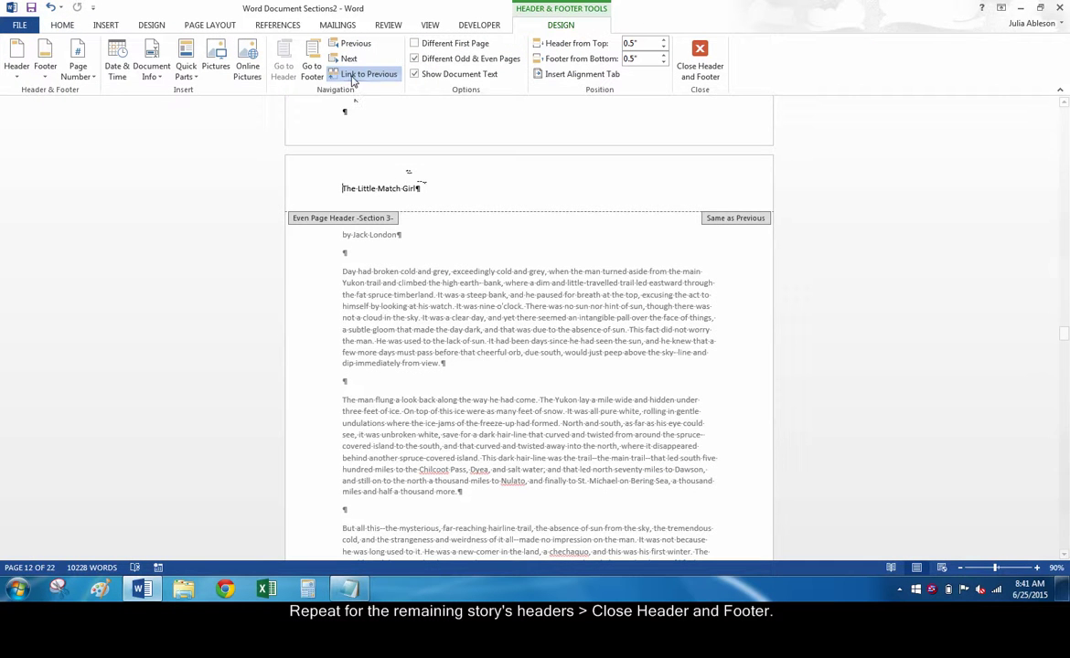
left_click(349, 74)
left_click_drag(418, 139, 342, 139)
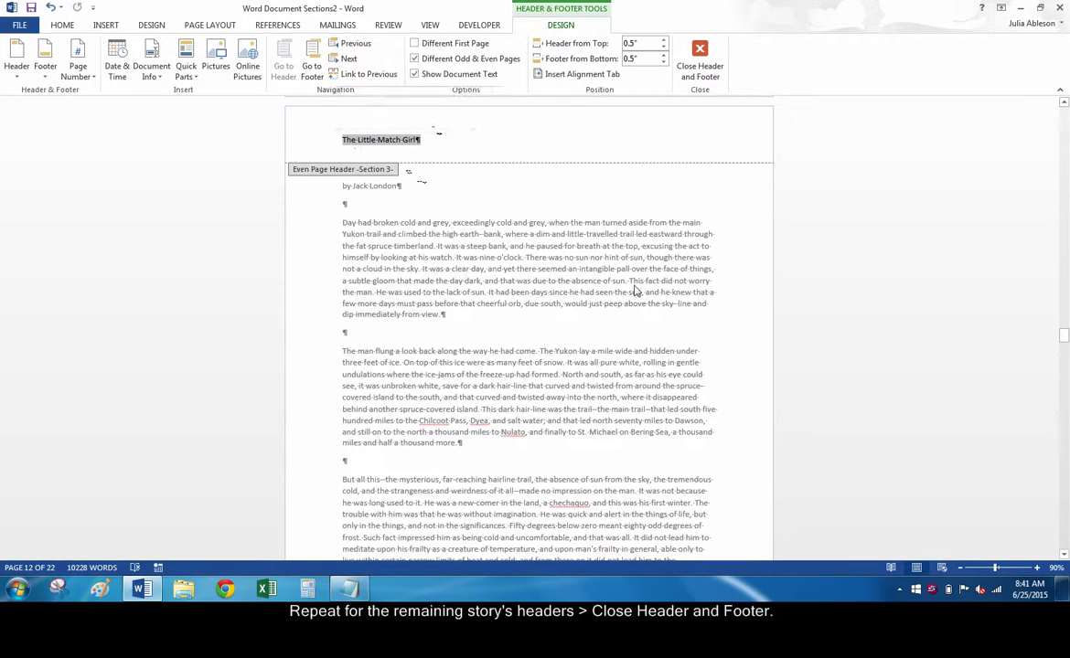
type("To Build")
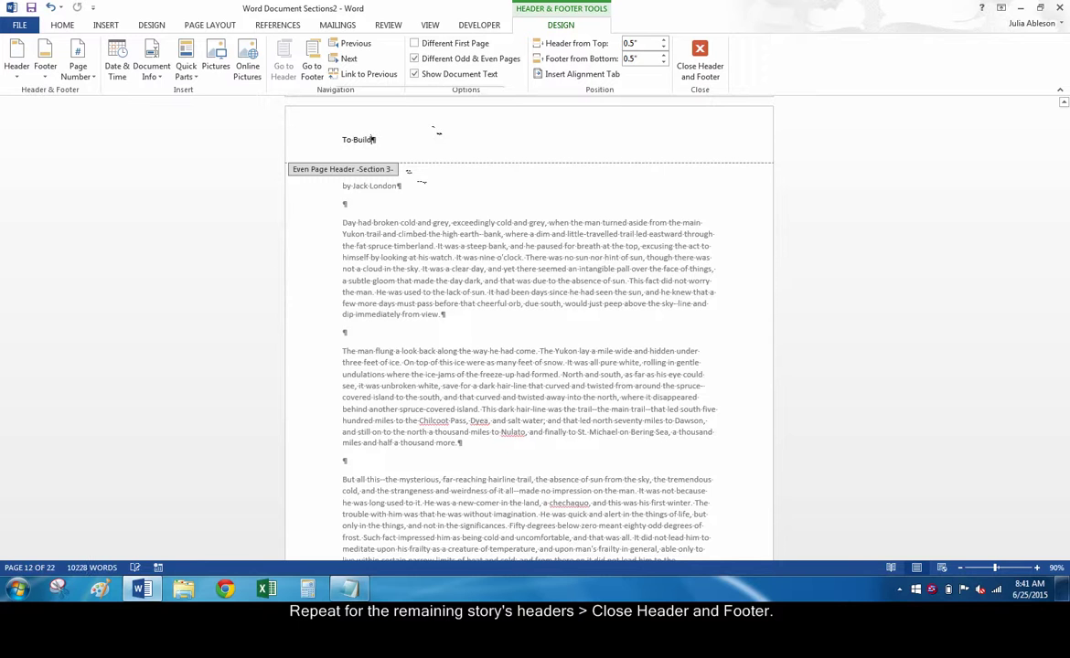
type(" a Fire")
Change the To Build a Fire odd-page header to 'Jack London' and unlink it from the previous section
left_click(349, 58)
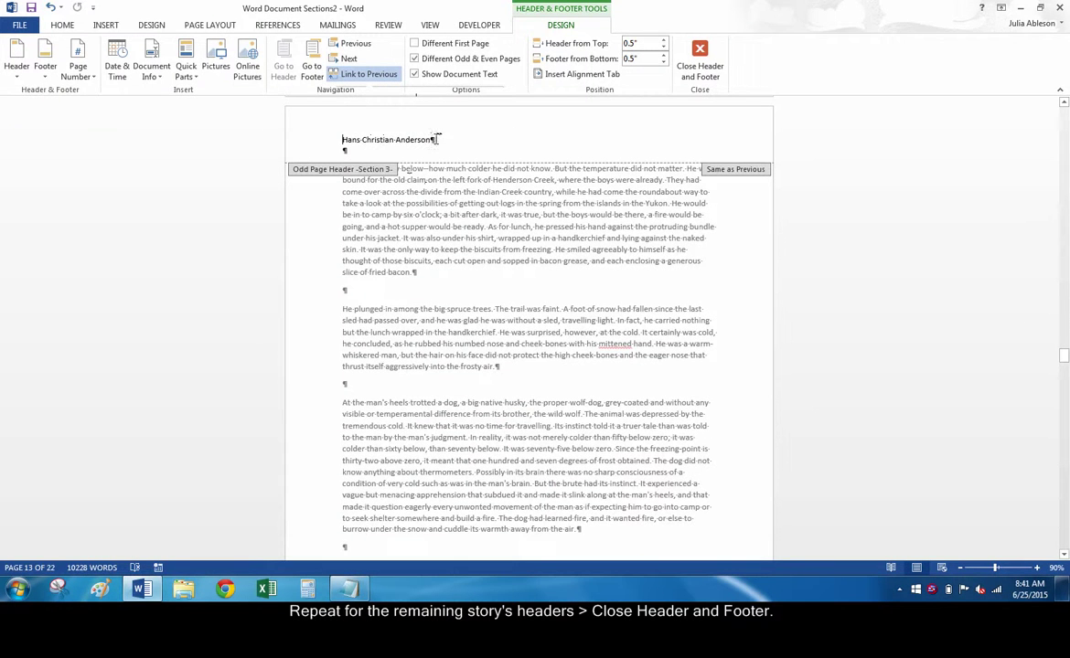
left_click_drag(438, 139, 342, 139)
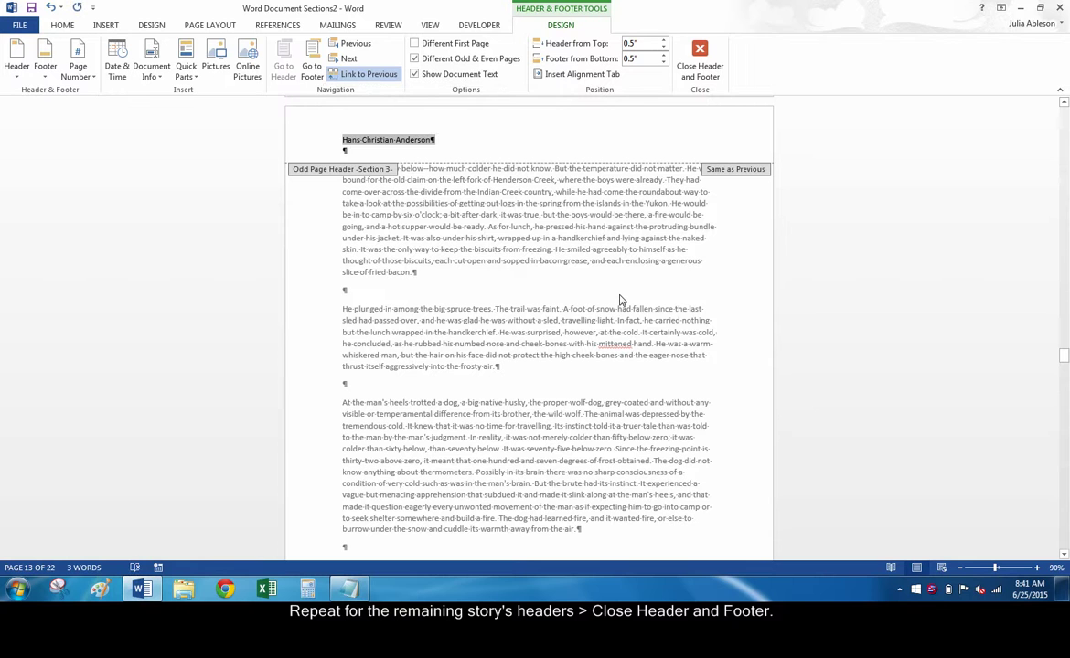
type("Jack London")
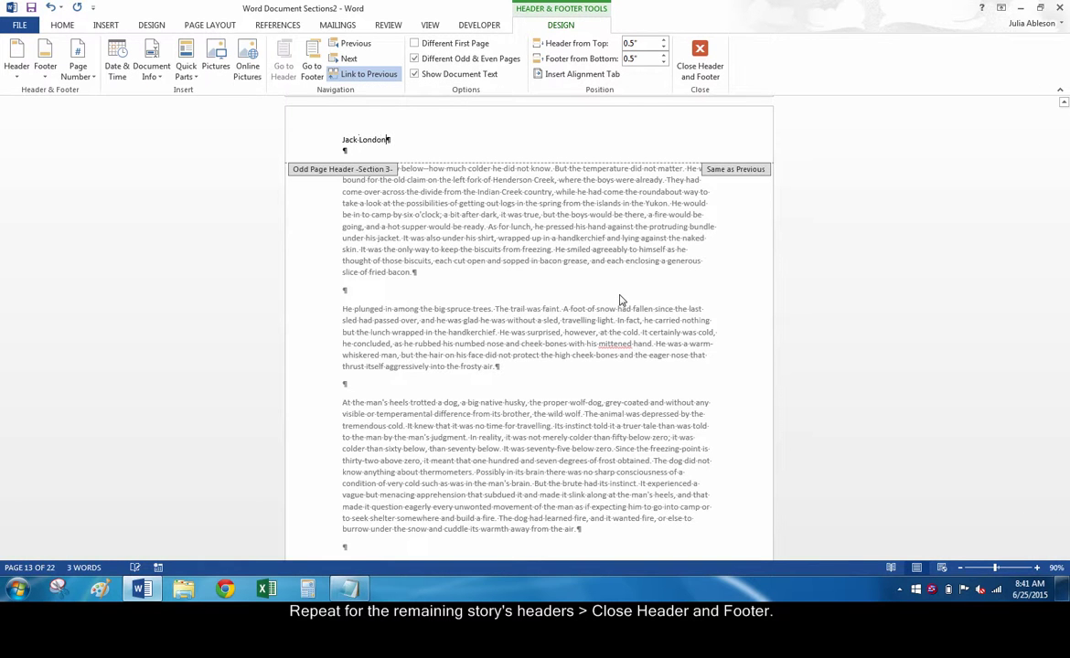
left_click(361, 73)
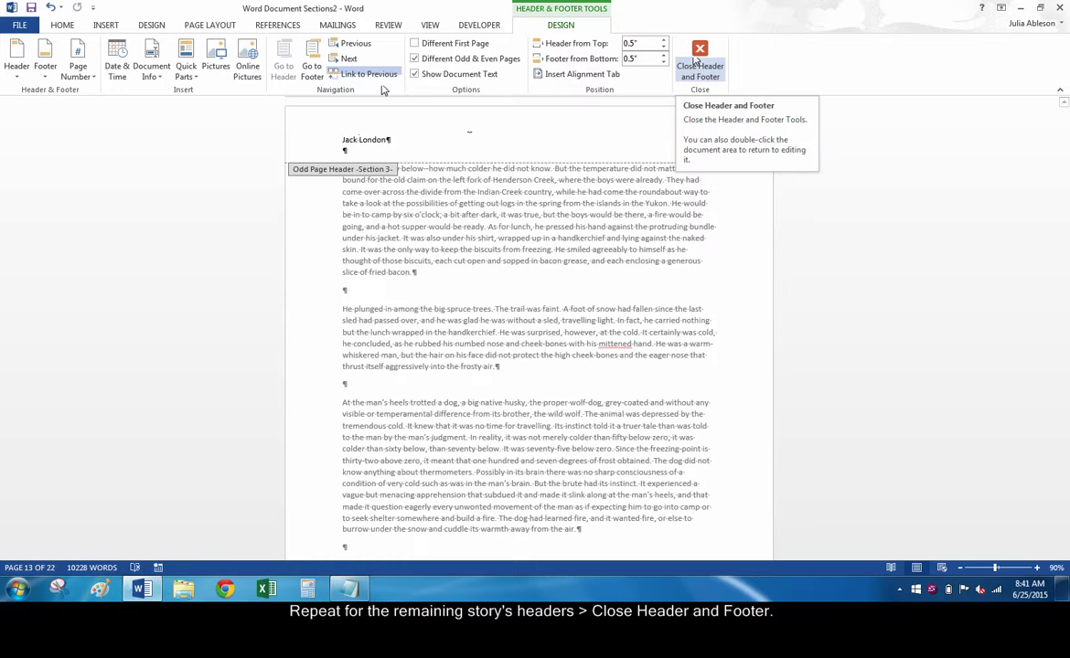
Exit header editing and scroll through To Build a Fire to check its headers
left_click(697, 59)
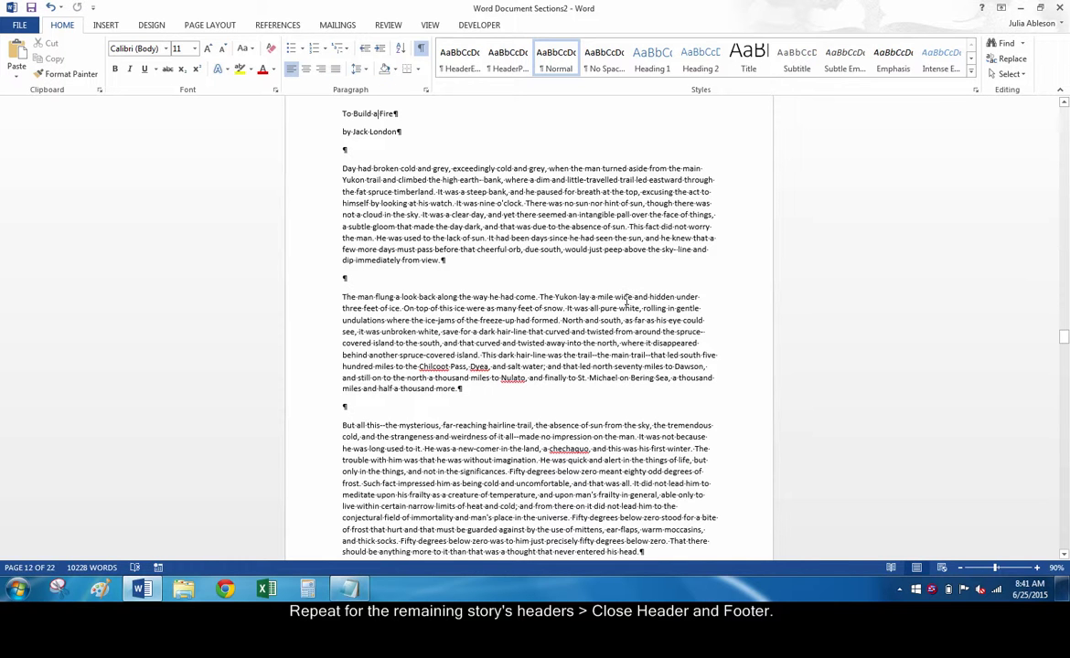
scroll(627, 302, "down", 5)
scroll(630, 316, "down", 5)
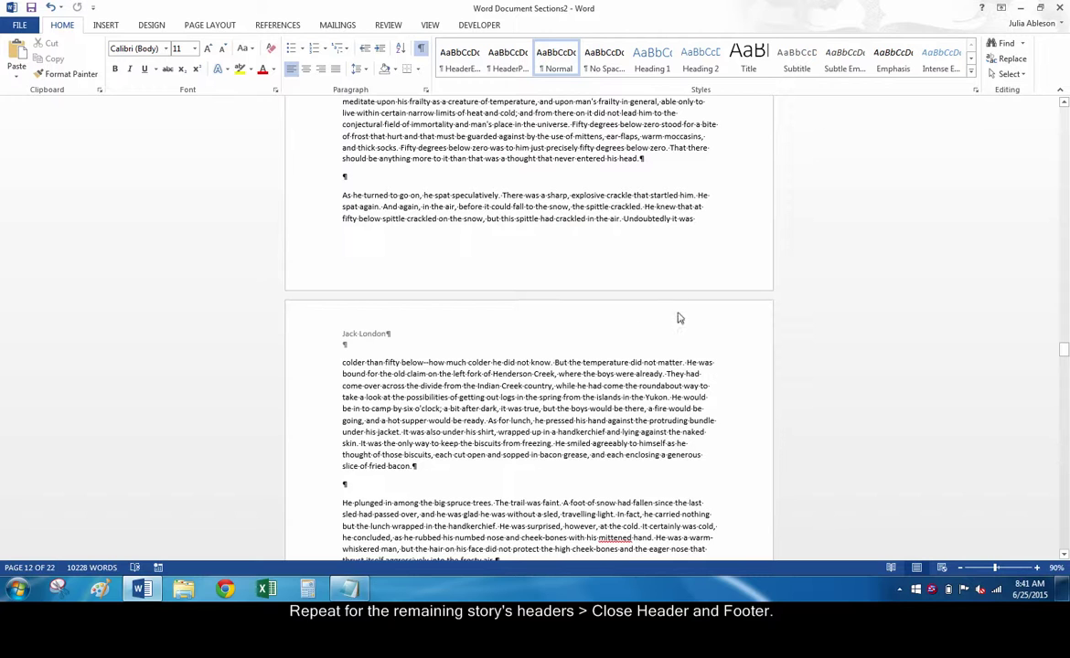